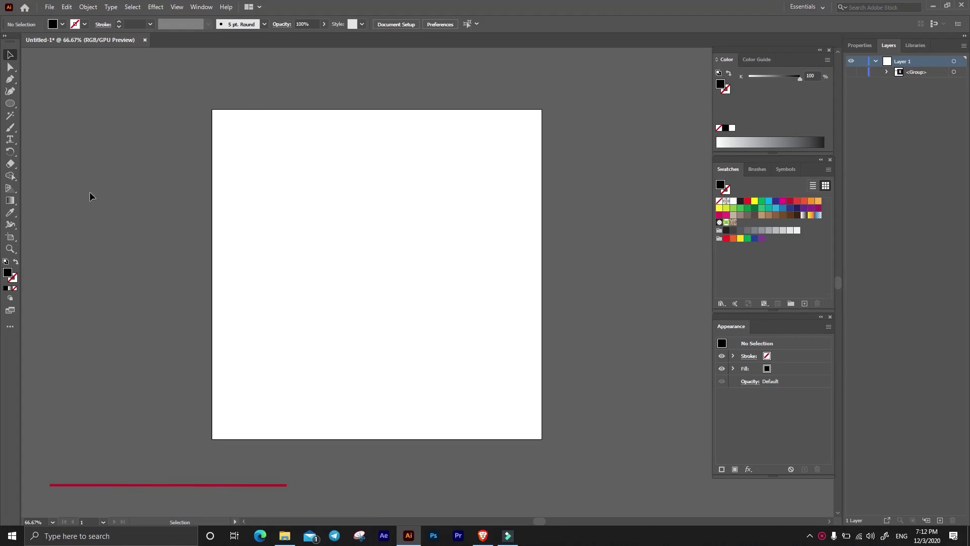
Draw a circle and make it an unfilled ring with a 2 pt black stroke.
left_click(10, 103)
left_click(51, 110)
left_click_drag(311, 193, 431, 293)
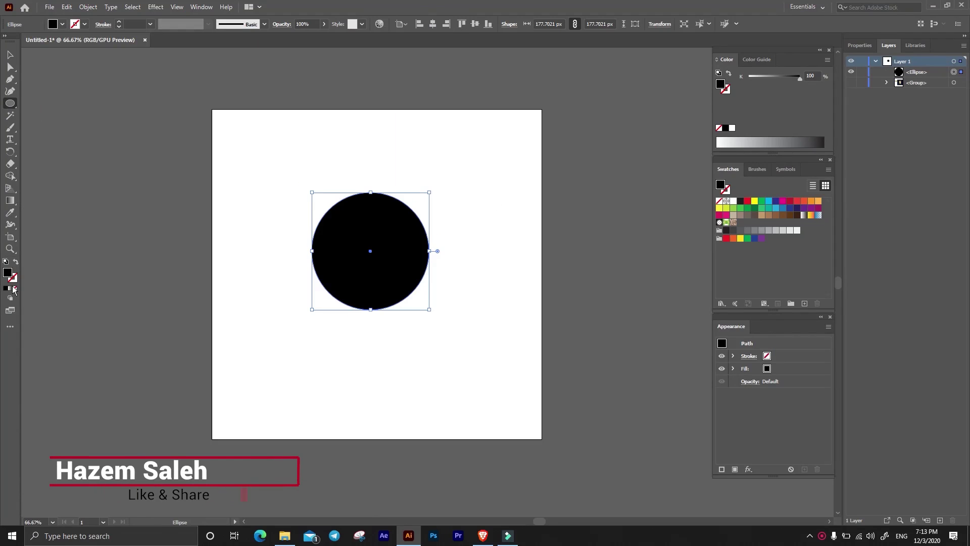
left_click(15, 262)
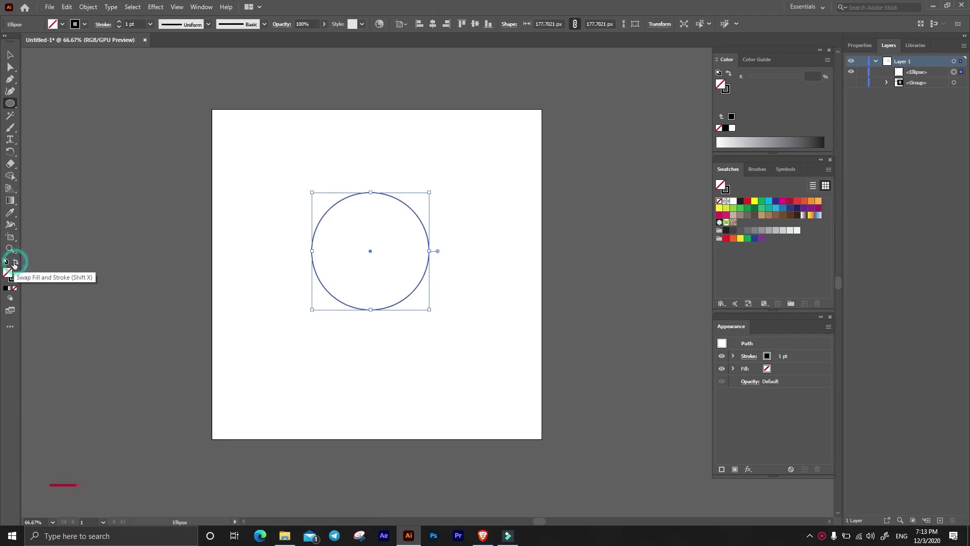
left_click(119, 22)
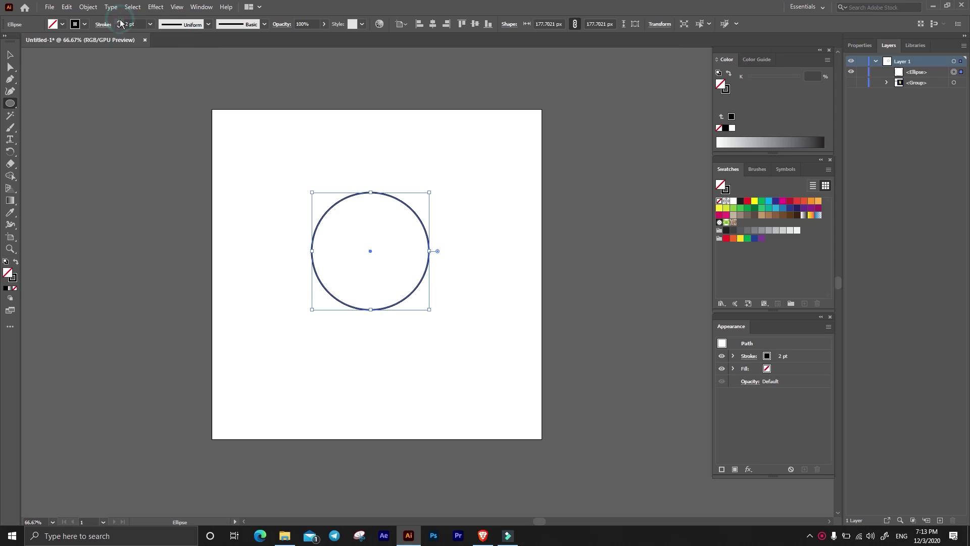
Zoom in, centre the circle in view, and open the Effect menu.
scroll(416, 216, "up", 2)
left_click(10, 54)
left_click_drag(242, 180, 272, 175)
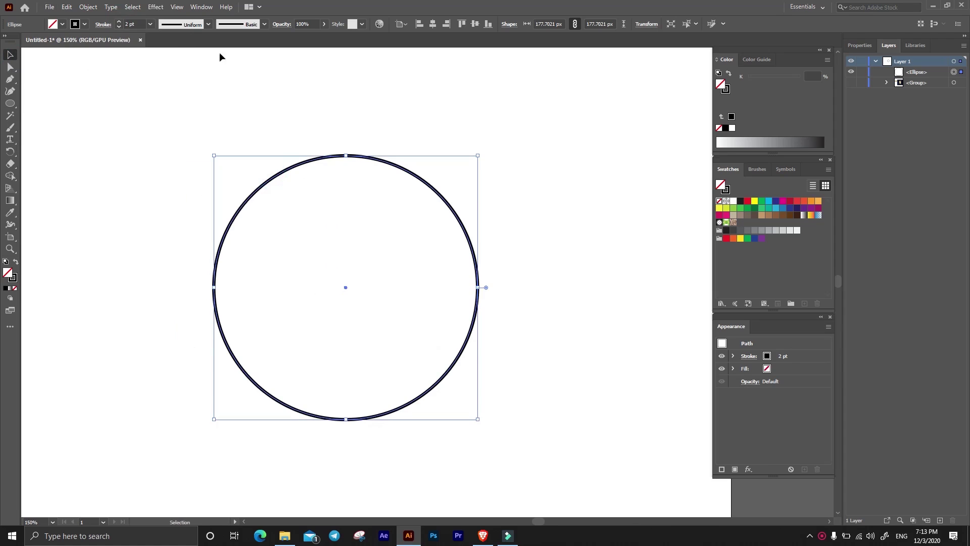
left_click(156, 7)
mouse_move(186, 91)
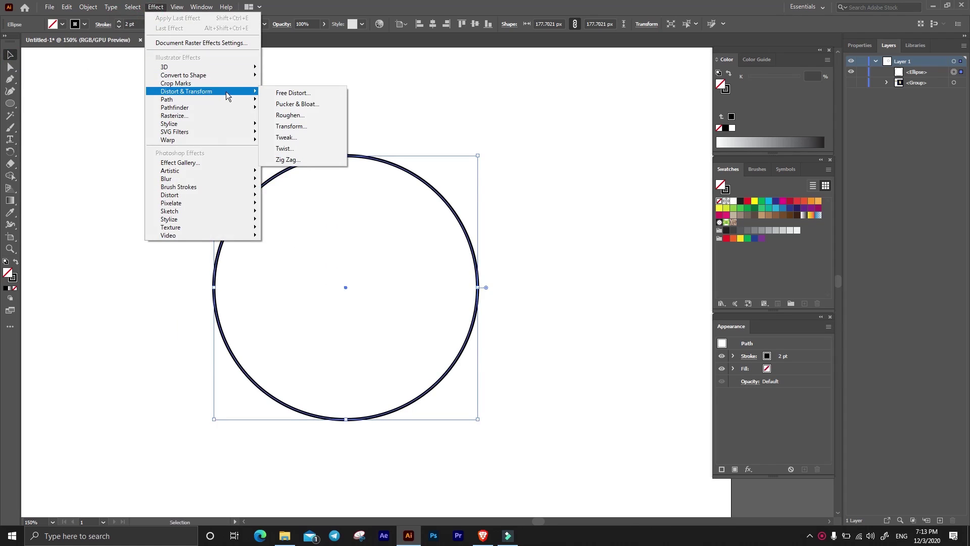
Apply Free Distort, dragging all four corner handles to skew the ring lopsided.
left_click(307, 94)
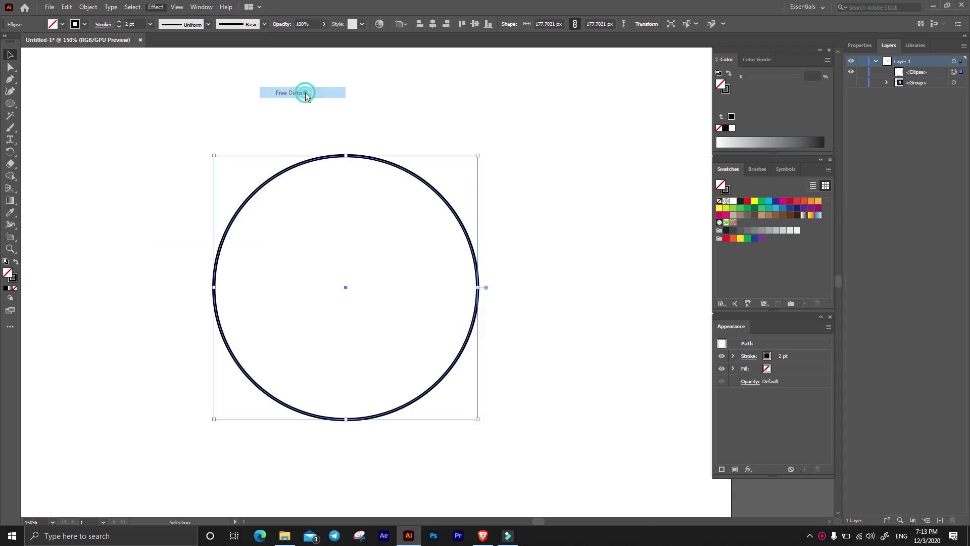
left_click_drag(512, 183, 631, 140)
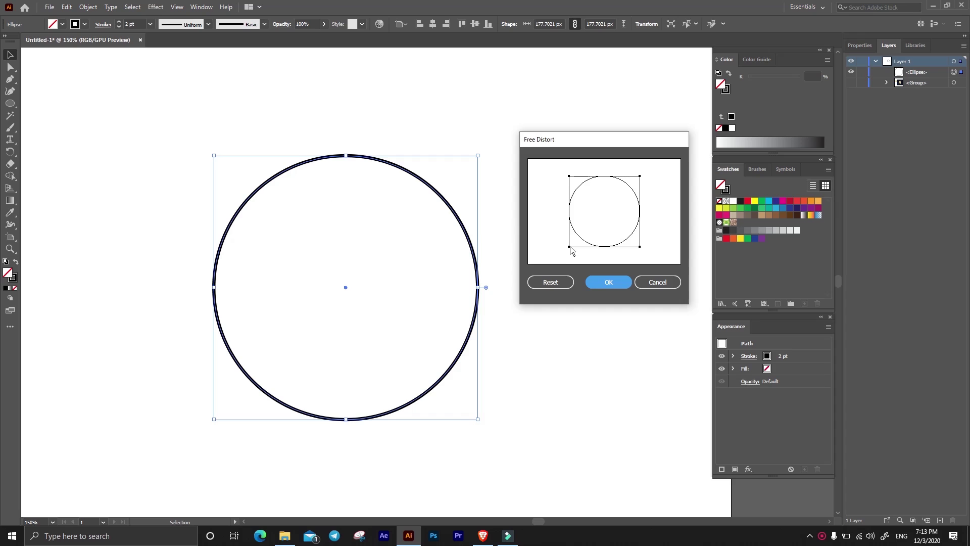
left_click_drag(569, 246, 589, 226)
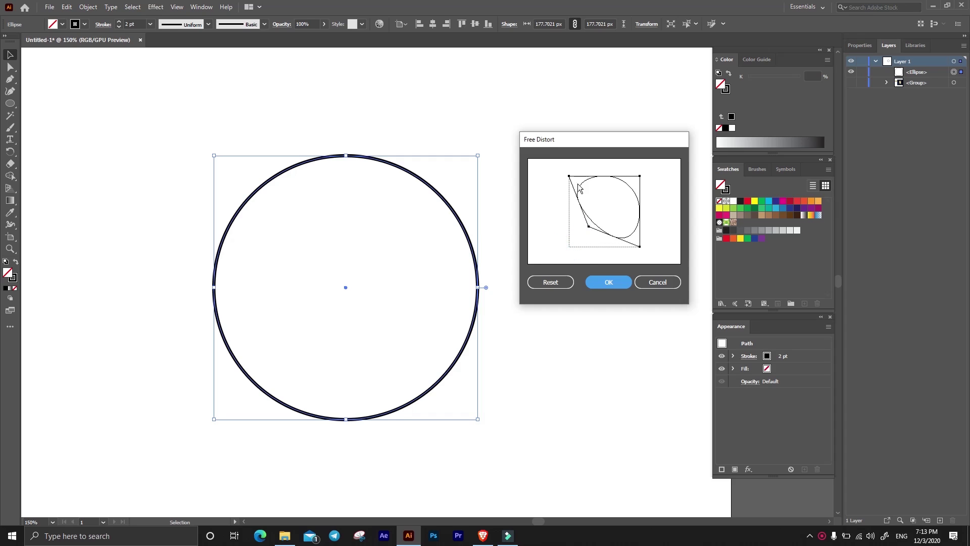
left_click_drag(569, 176, 589, 181)
left_click_drag(640, 246, 634, 233)
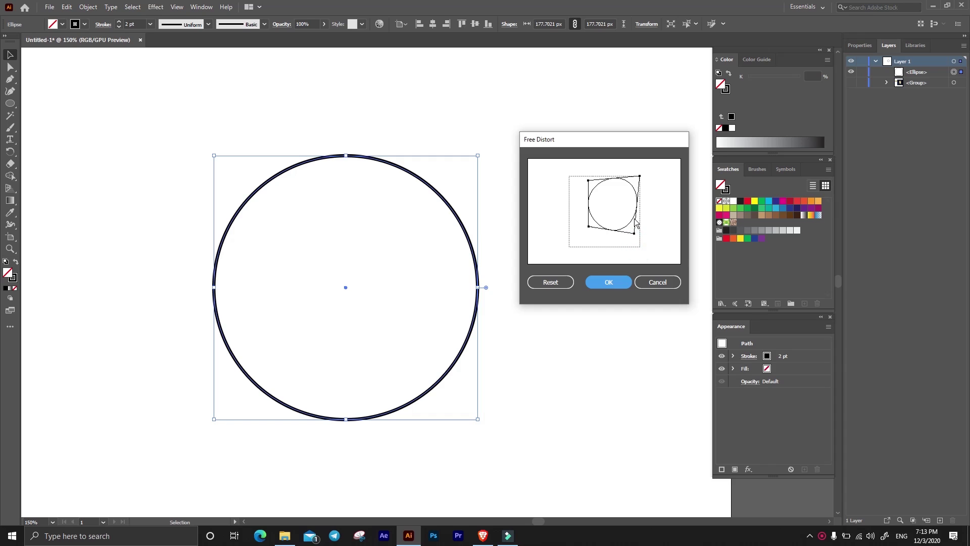
left_click_drag(640, 177, 646, 168)
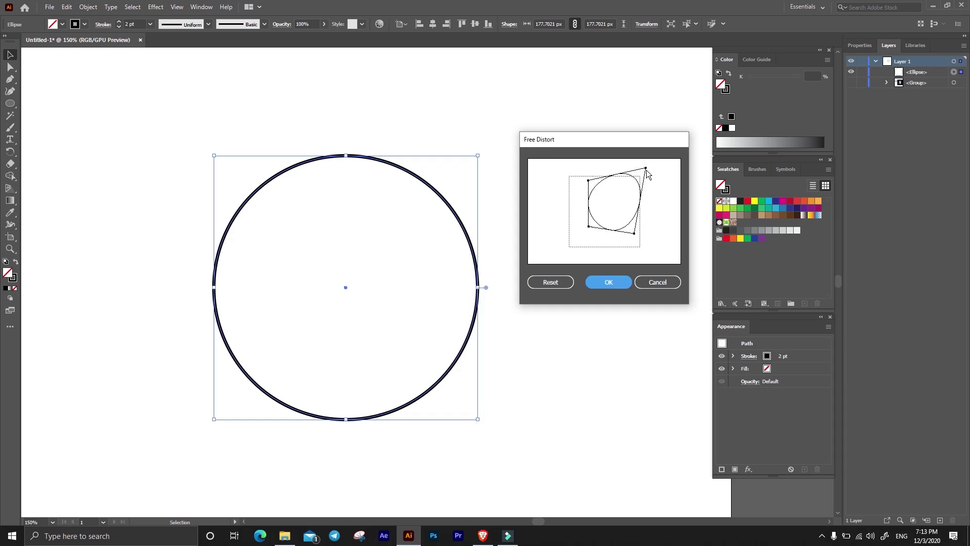
left_click_drag(589, 181, 602, 185)
left_click_drag(634, 235, 654, 243)
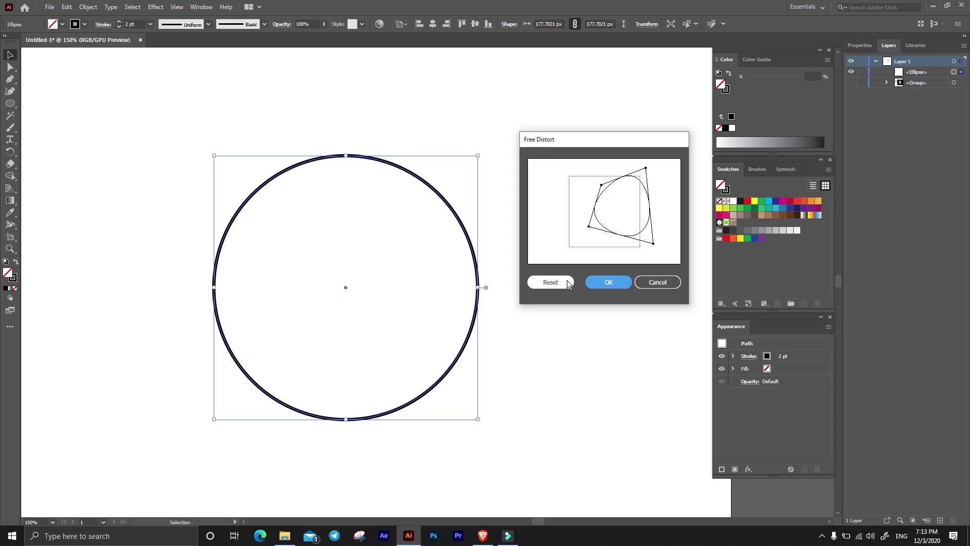
left_click(611, 283)
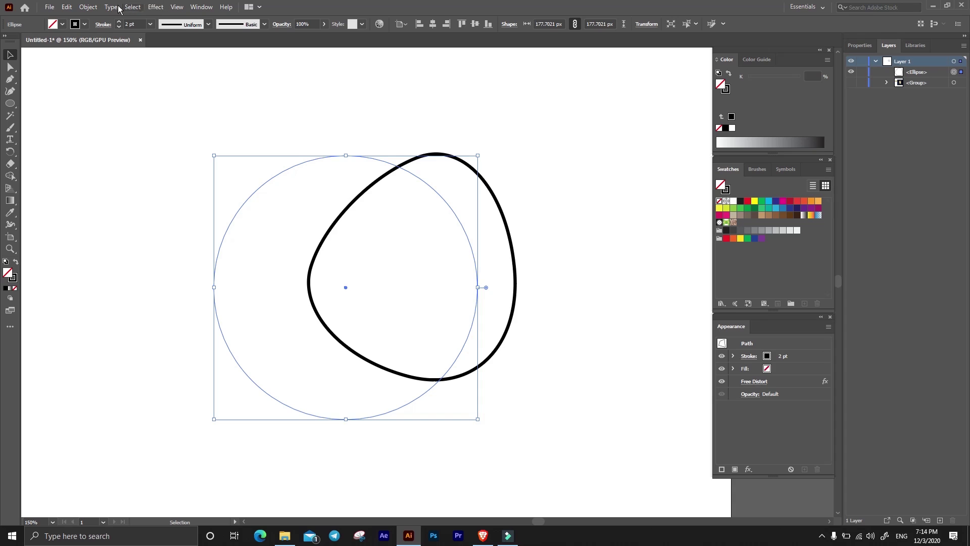
left_click(88, 7)
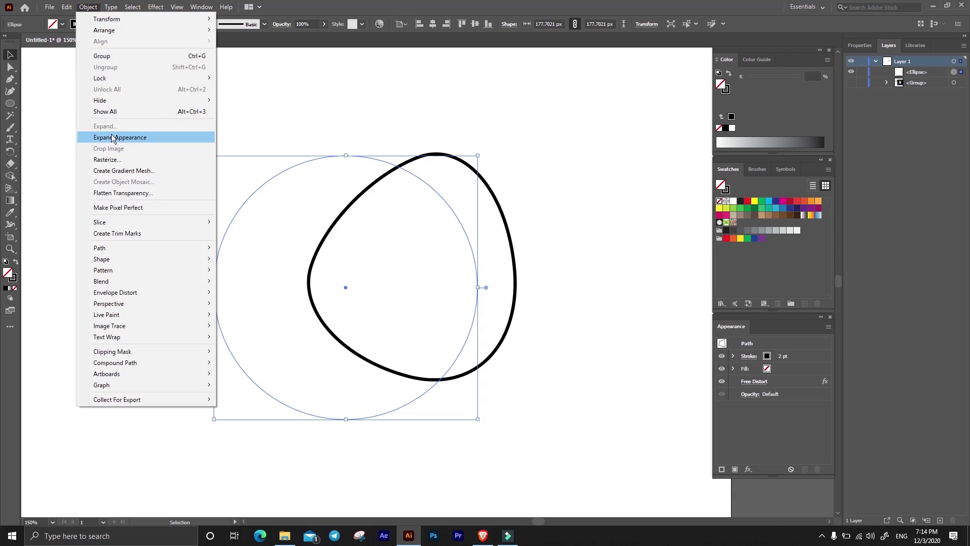
left_click(403, 9)
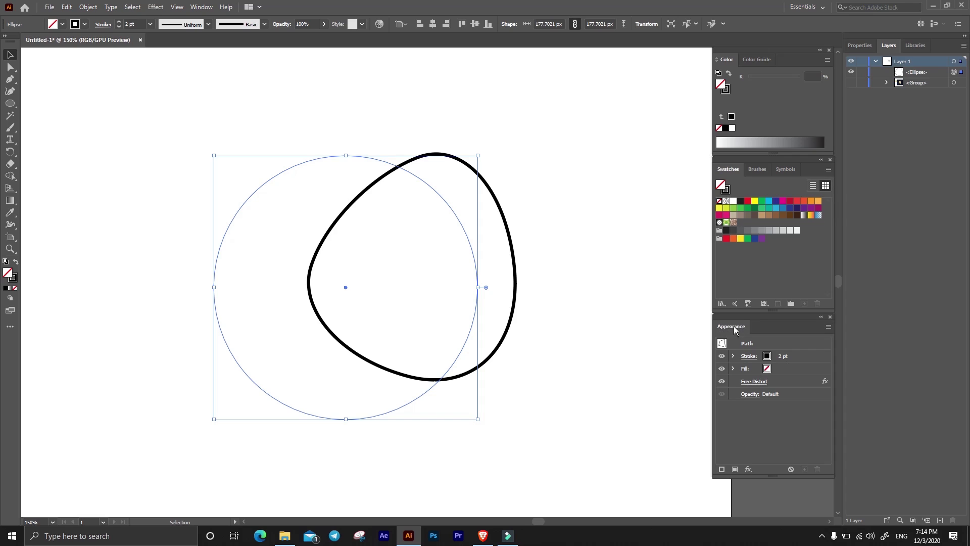
left_click(755, 382)
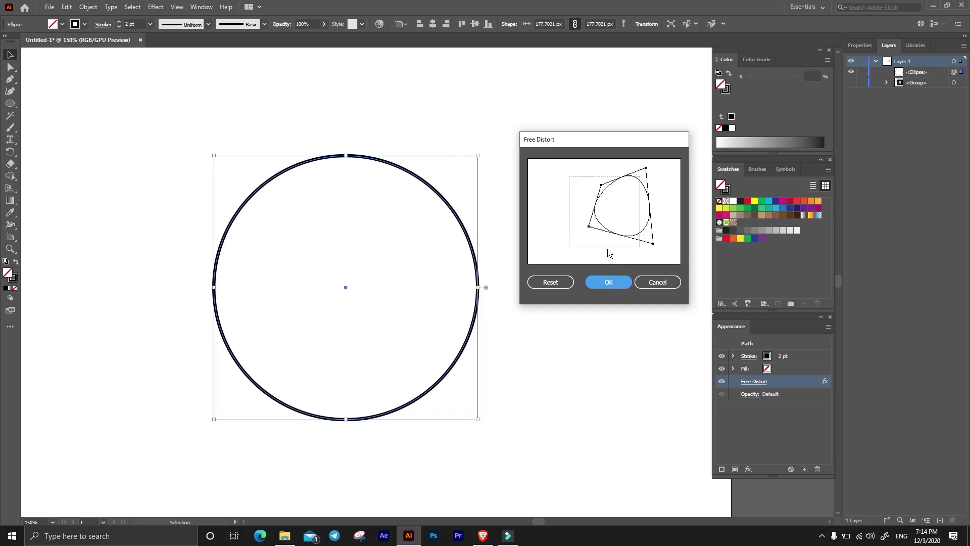
left_click(611, 282)
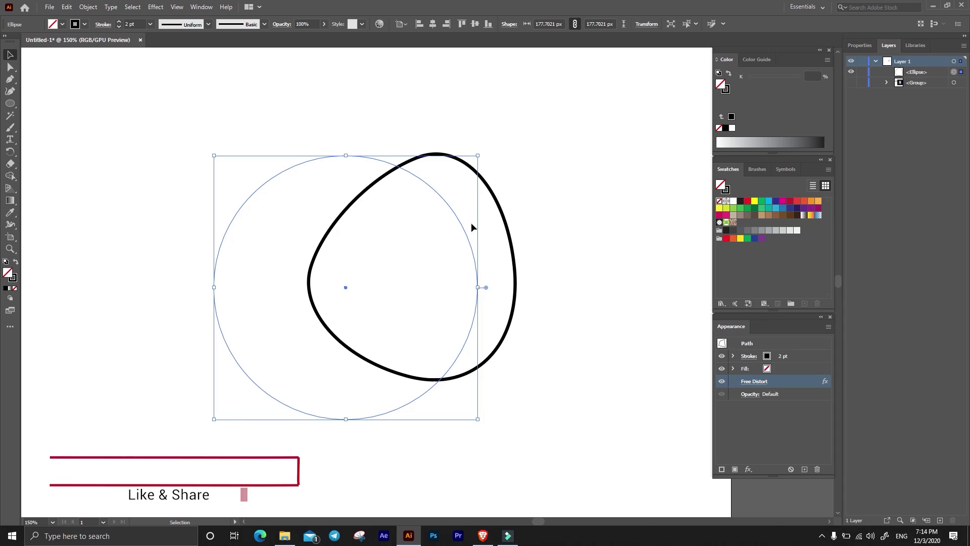
Make the shape's outline a 1 pt dashed line with 6 pt dashes.
left_click(244, 105)
left_click_drag(267, 133, 410, 259)
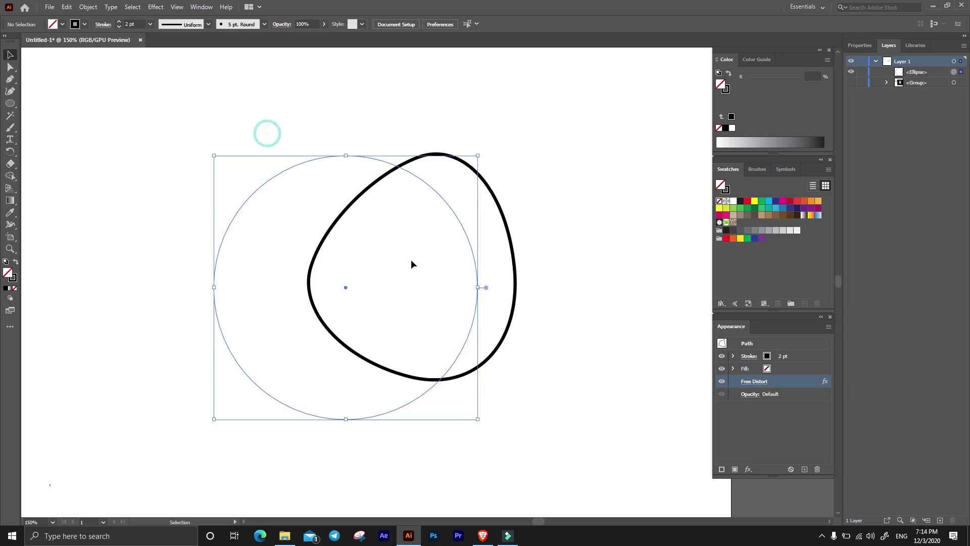
left_click(85, 24)
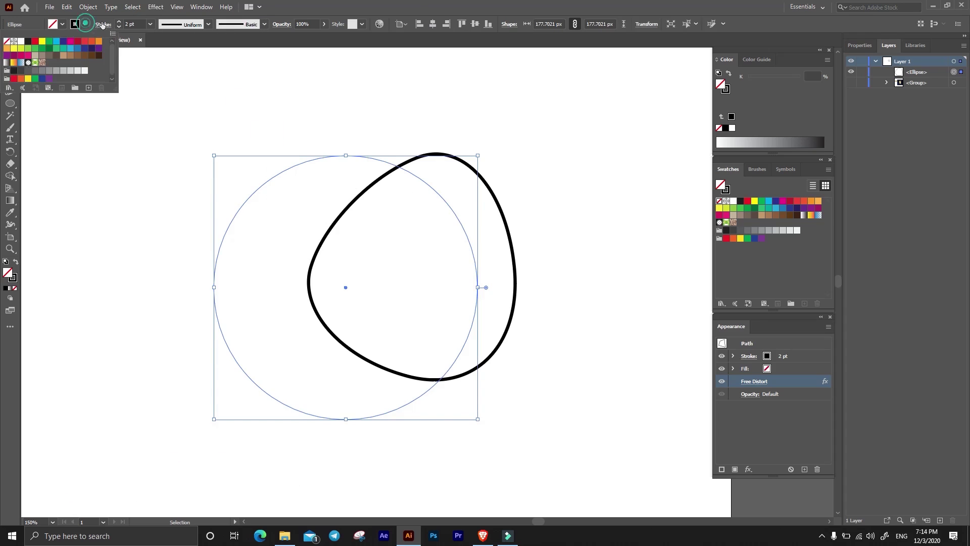
left_click(103, 24)
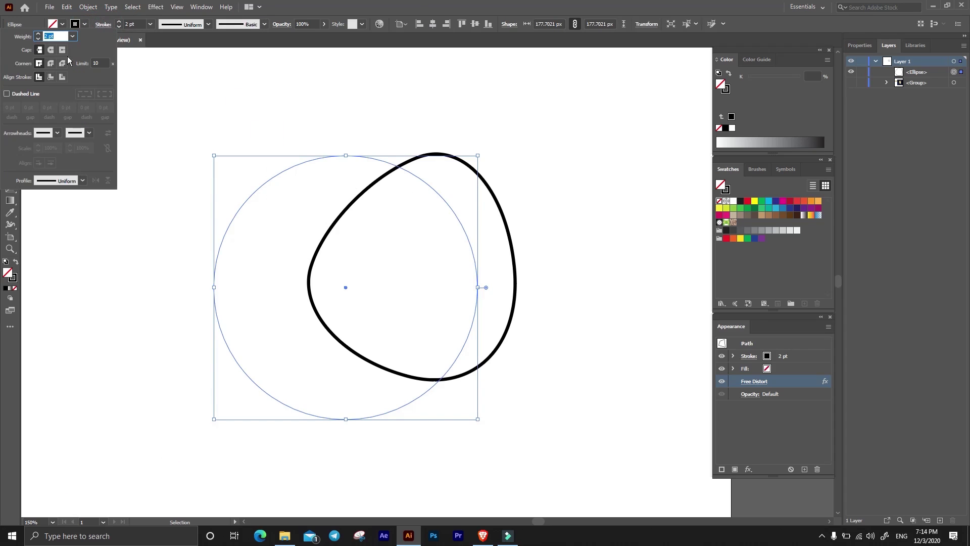
left_click(27, 94)
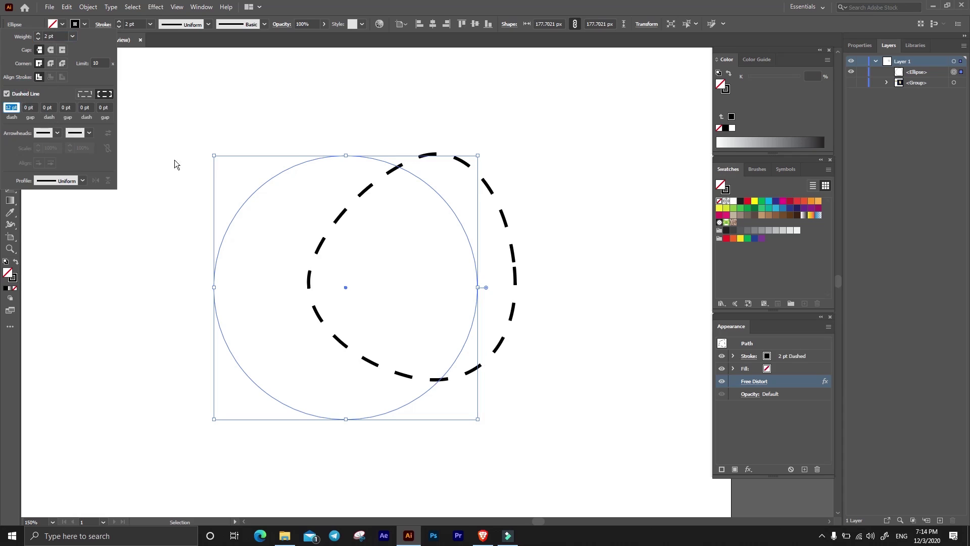
key("Down")
key("Down")
key("Down")
key("Down")
key("Down")
key("Down")
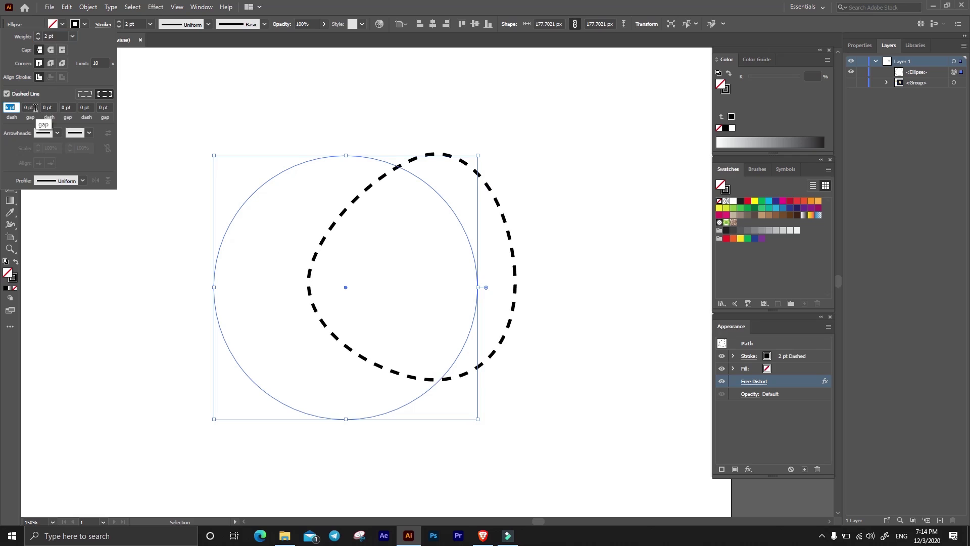
left_click(37, 39)
left_click(446, 15)
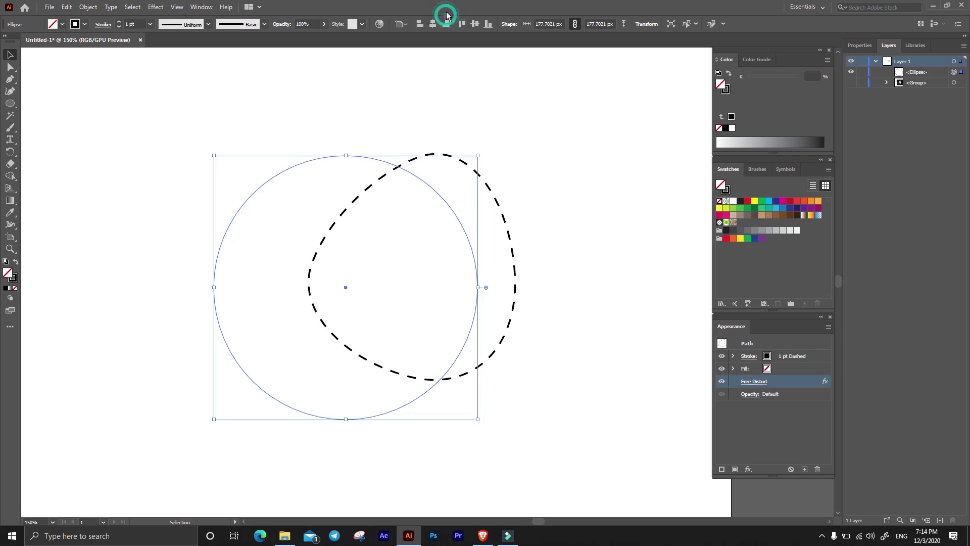
left_click(517, 123)
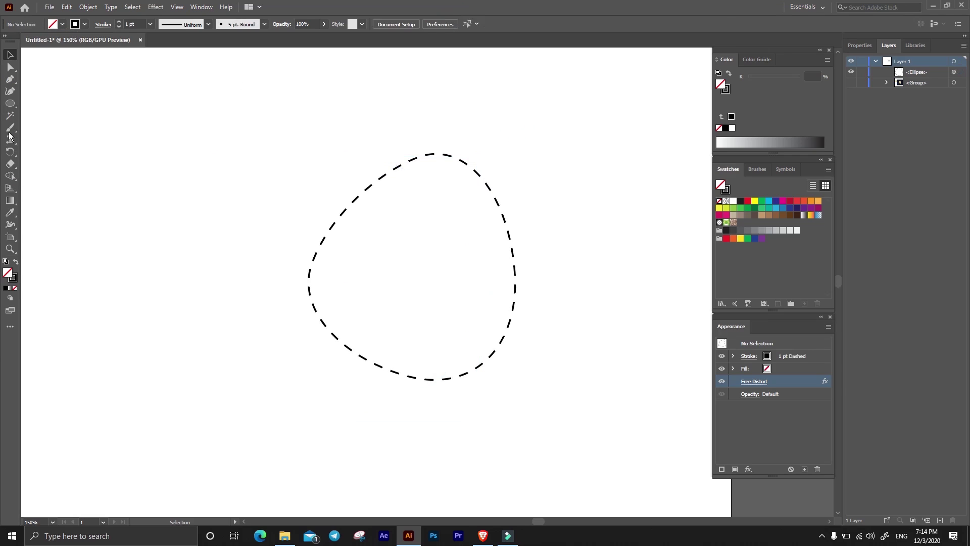
Fill the dashed shape with yellow from the swatches.
left_click(446, 156)
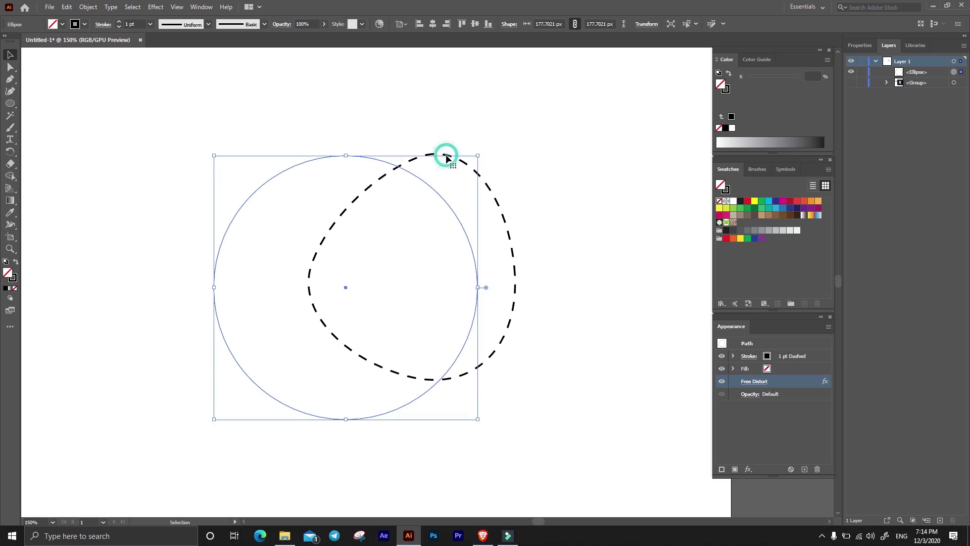
left_click(60, 28)
left_click(41, 42)
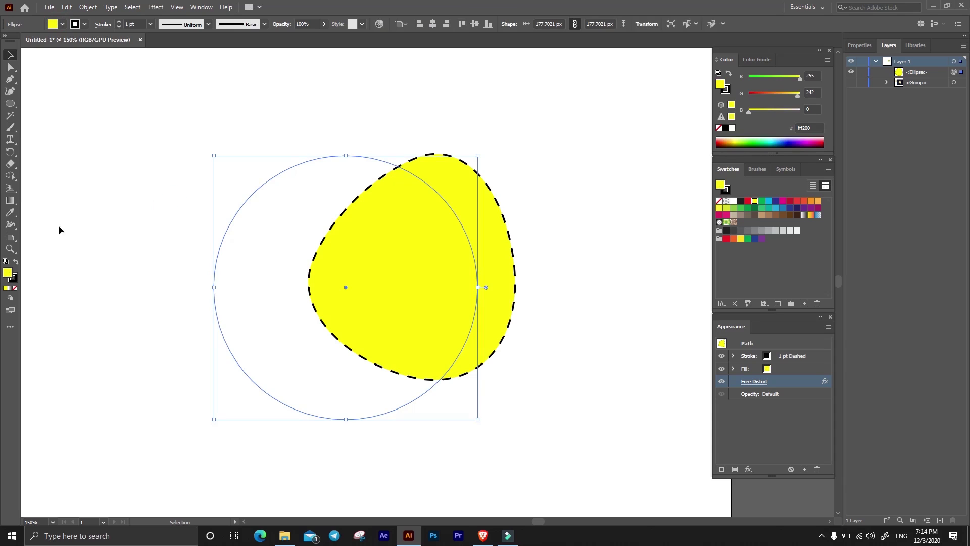
left_click(70, 237)
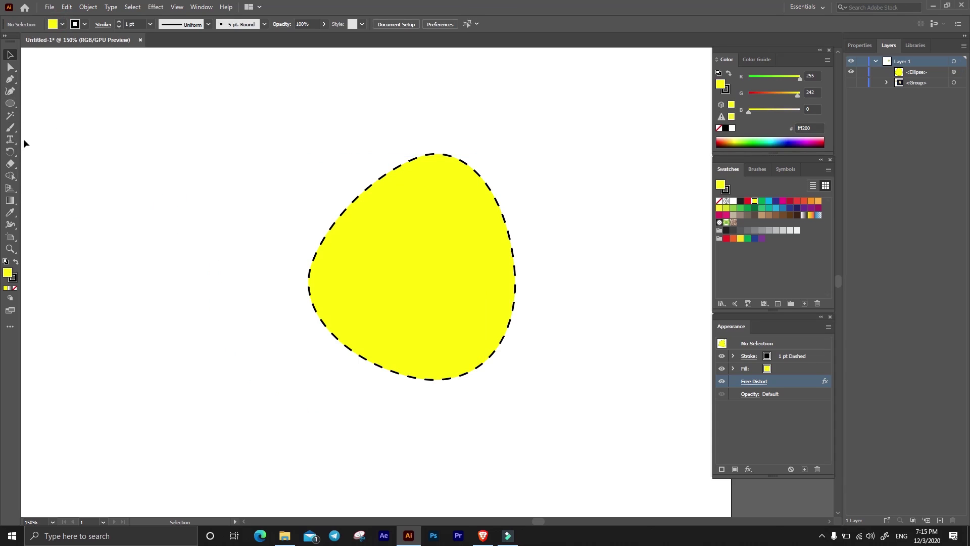
Create a text object reading '50' and set its font to Arial Black.
left_click_drag(9, 140, 23, 141)
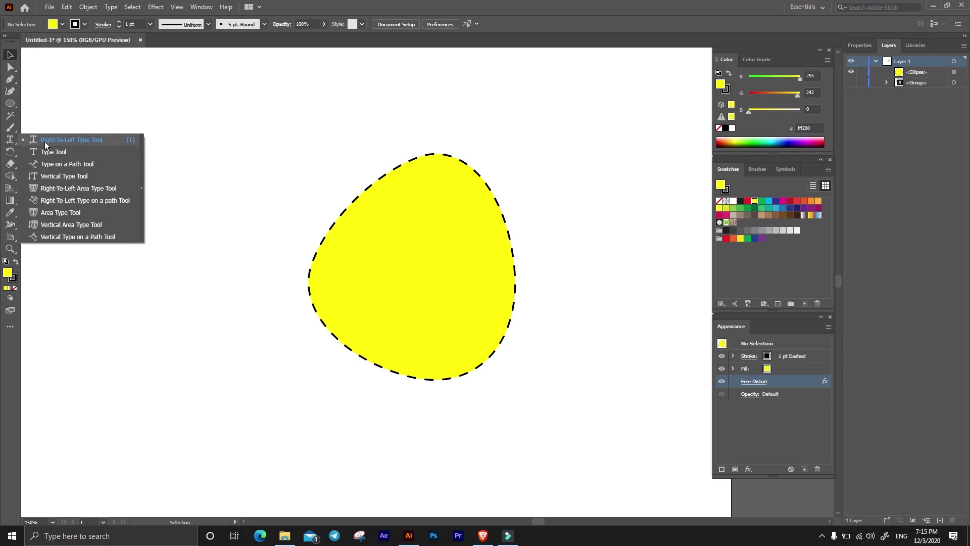
key("t")
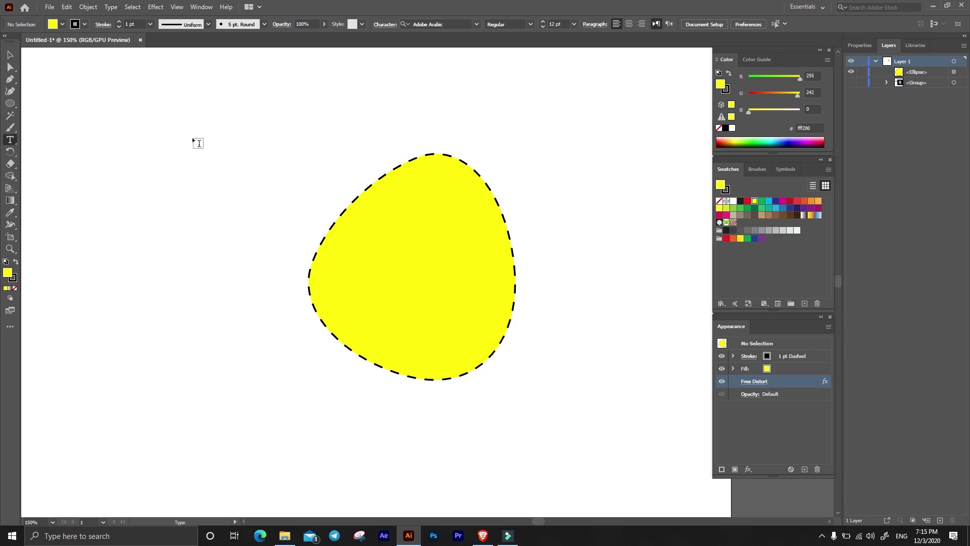
left_click(158, 156)
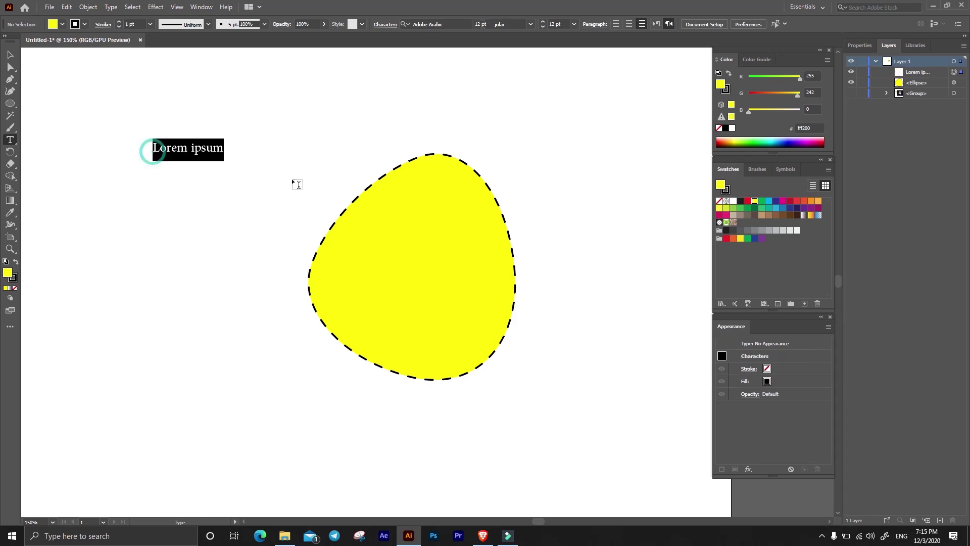
type("50%")
key("ctrl+a")
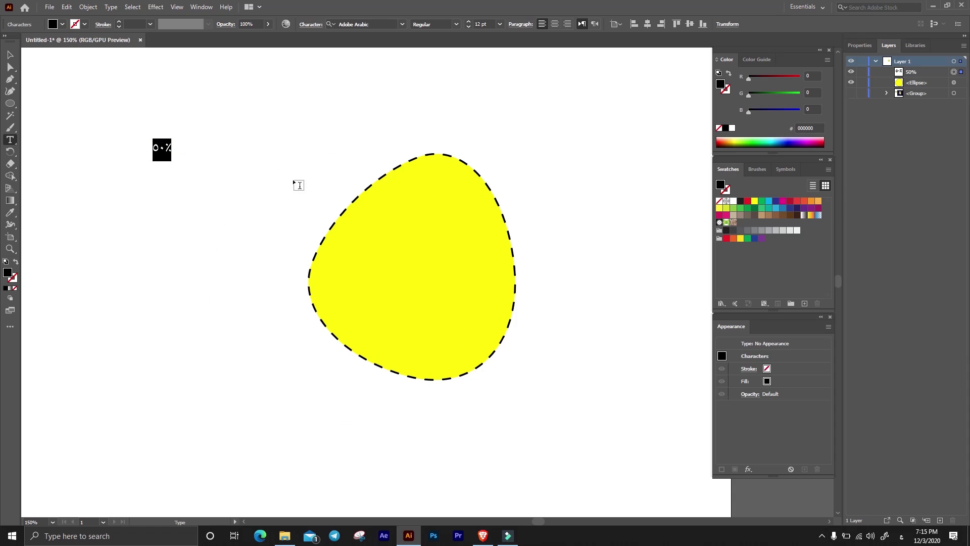
type("50")
key("BackSpace")
key("BackSpace")
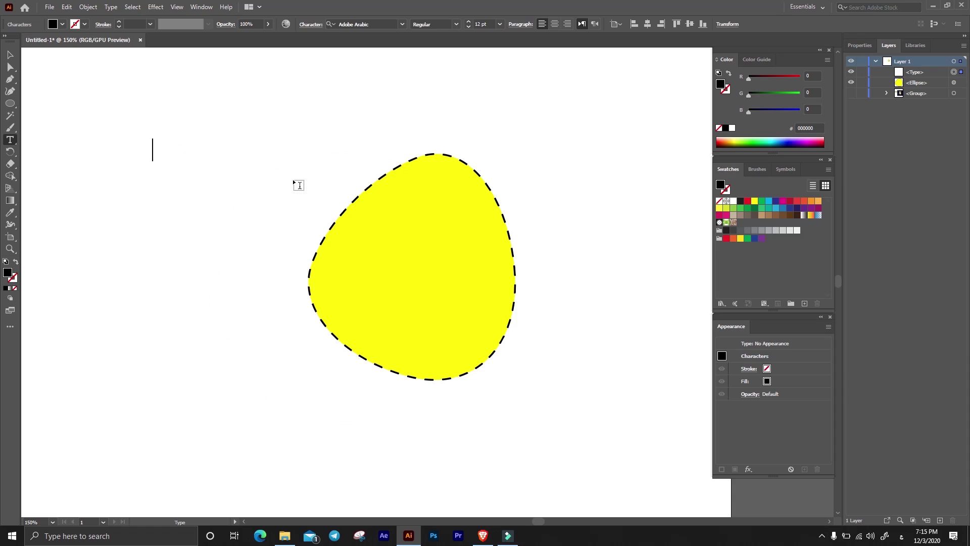
key("space")
type("50")
key("ctrl+a")
left_click(402, 24)
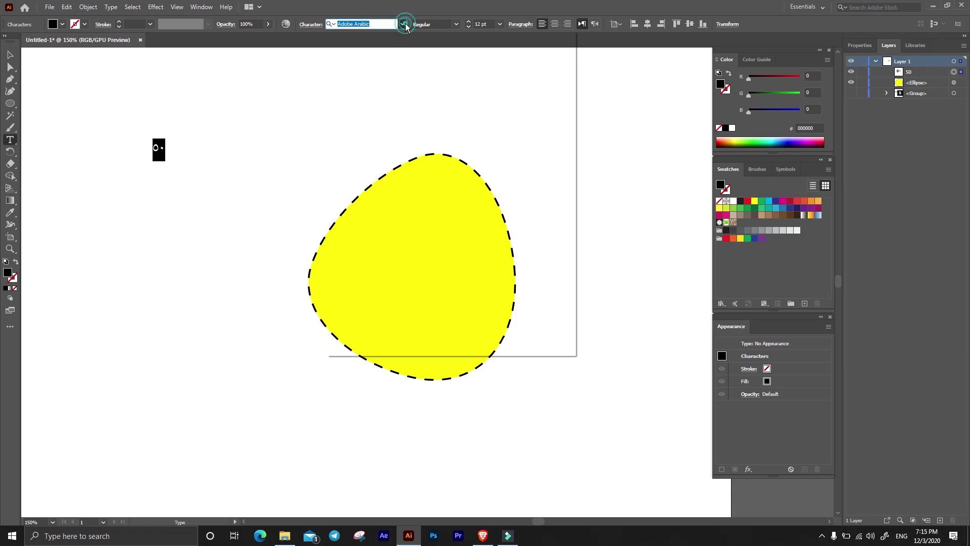
left_click(450, 104)
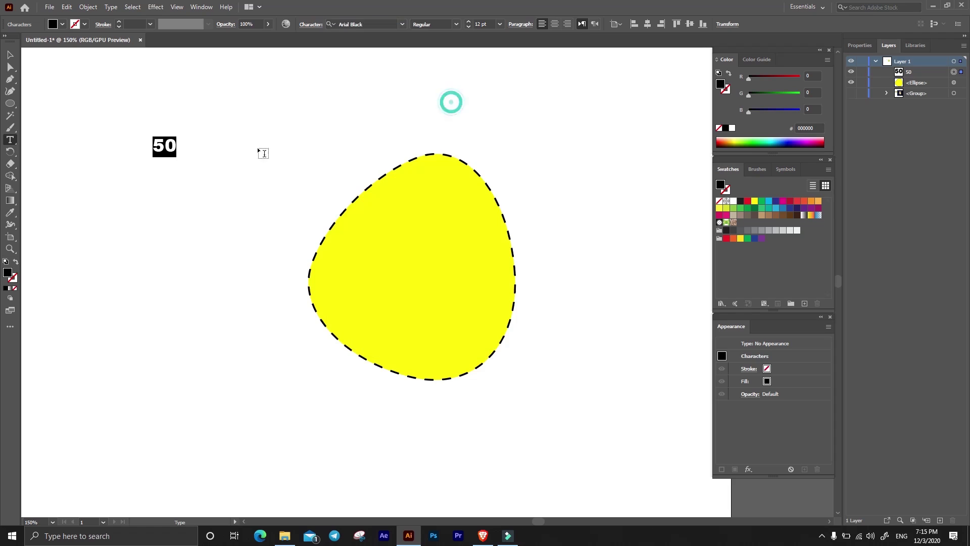
key("Escape")
Complete the text as '50%' over 'OFF' and centre it on the yellow badge.
left_click(171, 143)
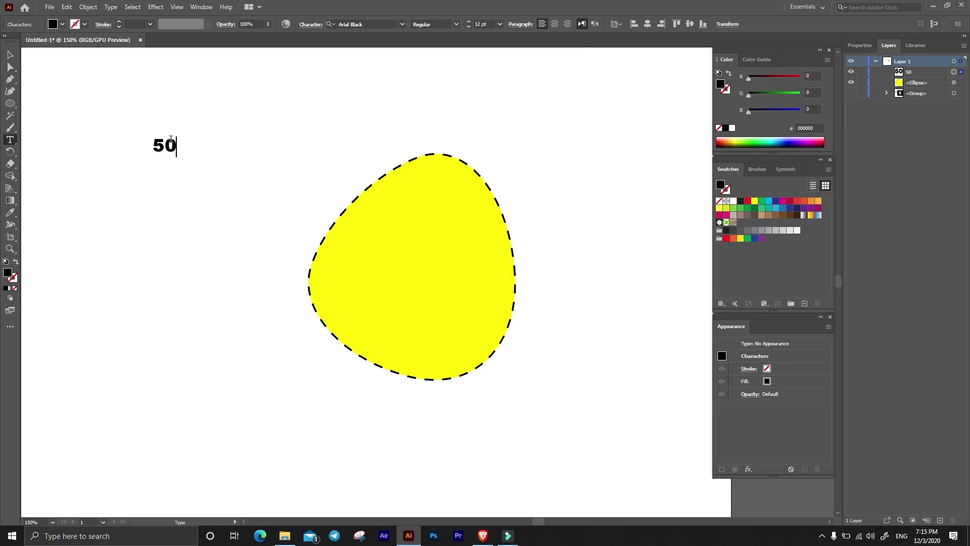
type("%")
key("Return")
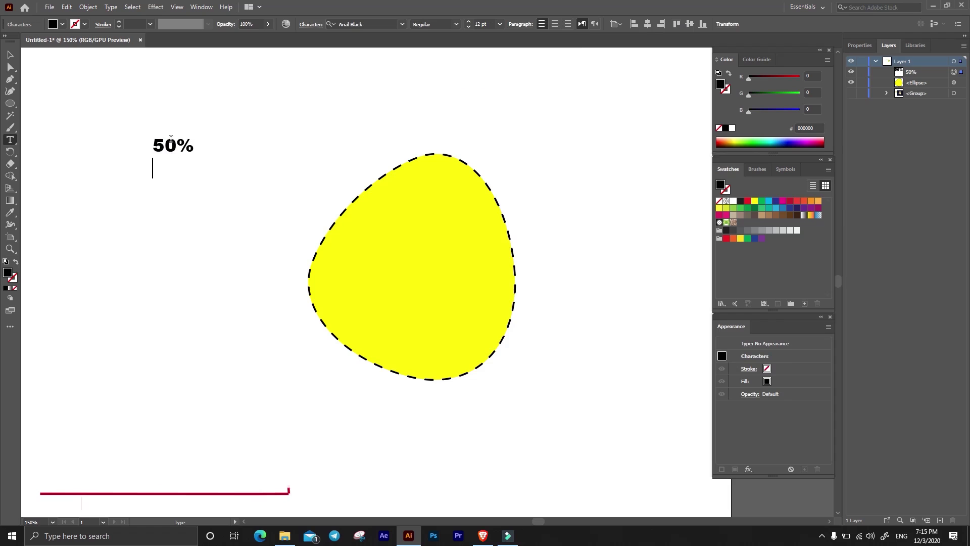
type("OFF")
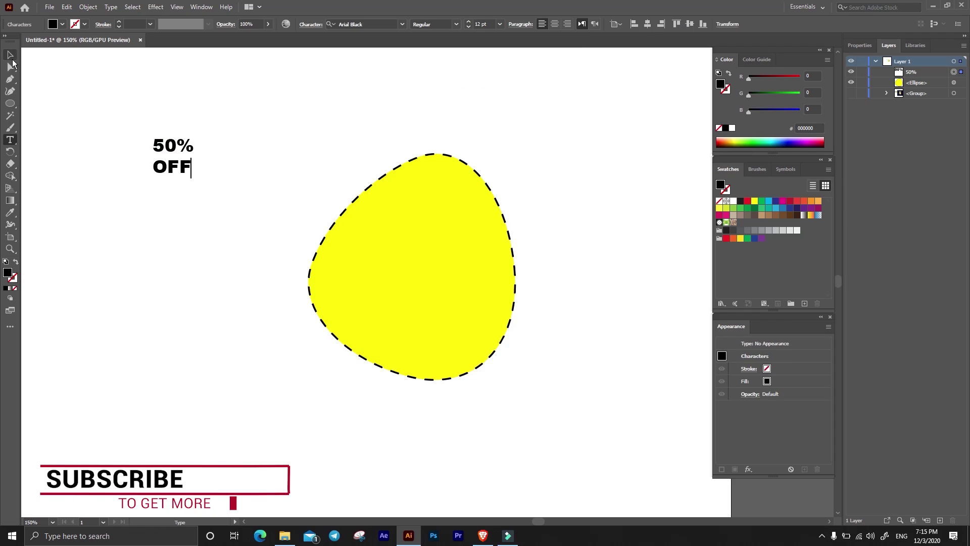
left_click(10, 54)
mouse_move(184, 149)
left_mouse_down()
mouse_move(439, 251)
mouse_move(475, 214)
mouse_move(430, 246)
left_mouse_up()
left_click(577, 208)
left_click(584, 198)
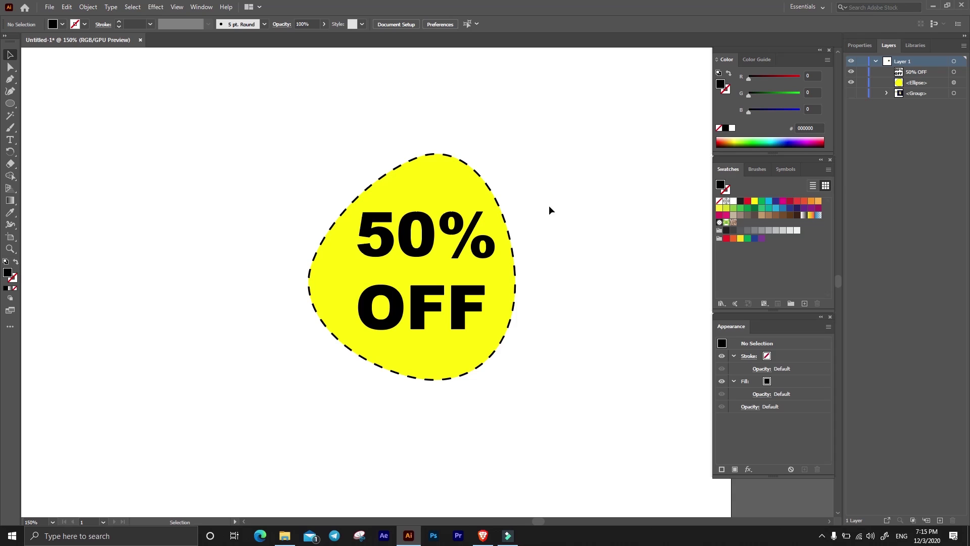
scroll(504, 213, "down", 3)
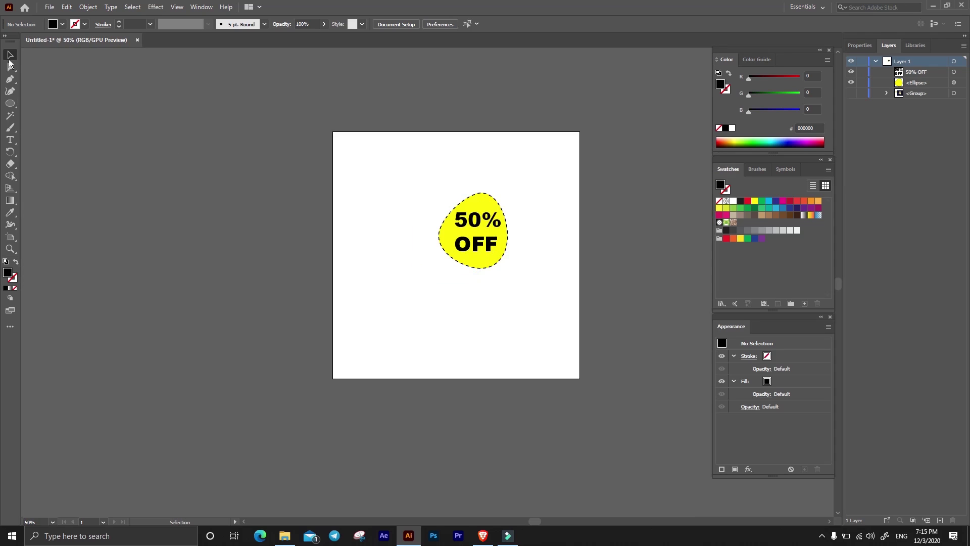
Move the badge off the artboard and draw a new unfilled outlined circle.
mouse_move(445, 186)
left_mouse_down()
mouse_move(502, 239)
mouse_move(247, 239)
left_mouse_up()
left_click(507, 220)
key("l")
left_click_drag(418, 181, 514, 275)
scroll(502, 224, "up", 2)
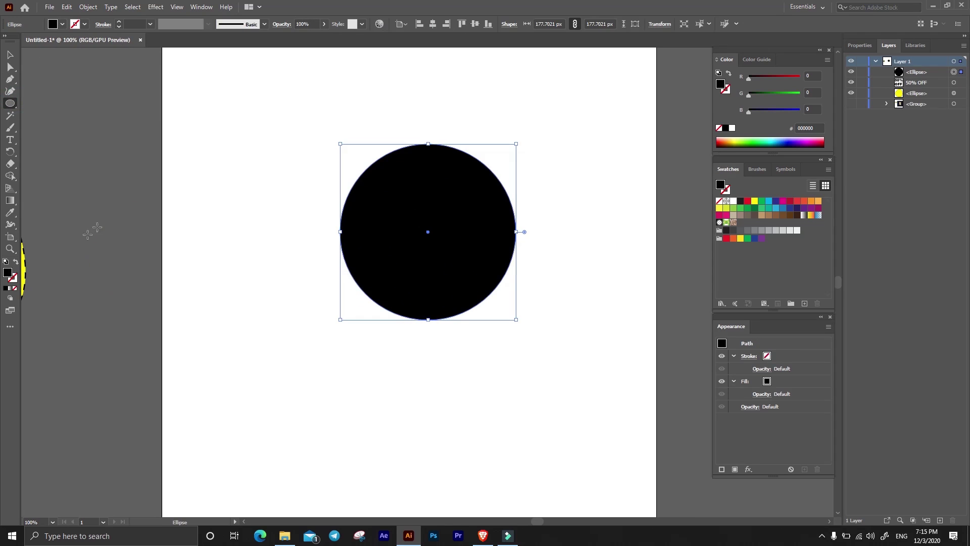
left_click(16, 262)
Apply Pucker & Bloat to bloat the circle into petals, then paste a copy in front.
left_click(157, 7)
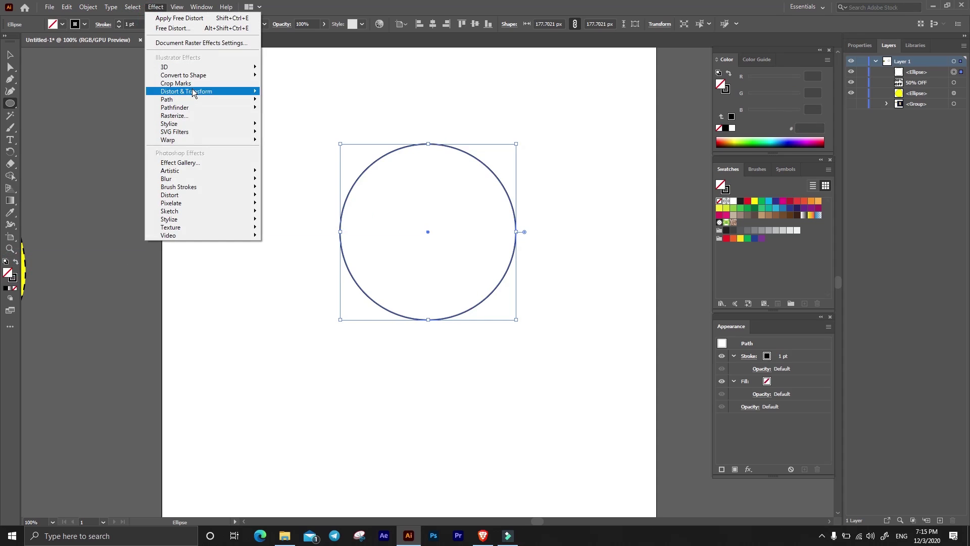
mouse_move(187, 91)
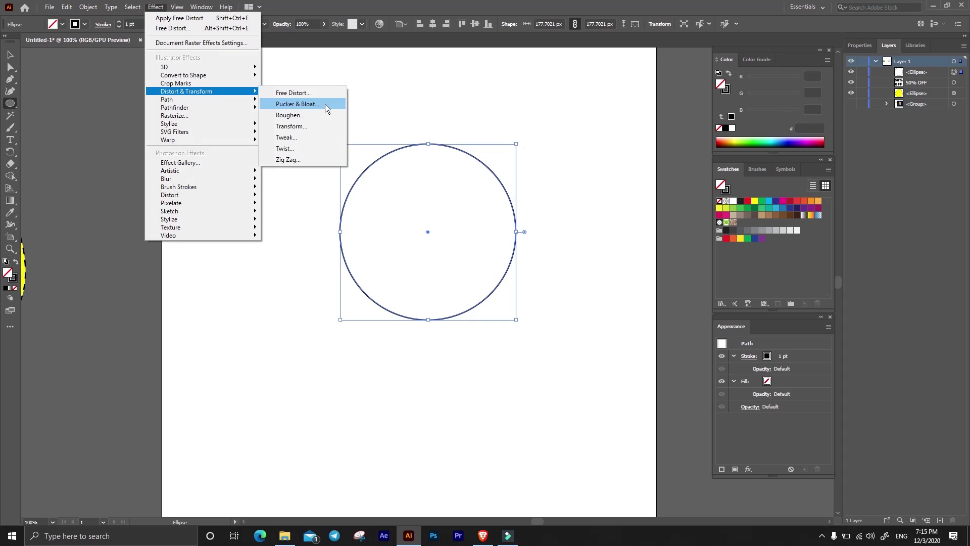
left_click(325, 105)
left_click_drag(458, 226, 696, 175)
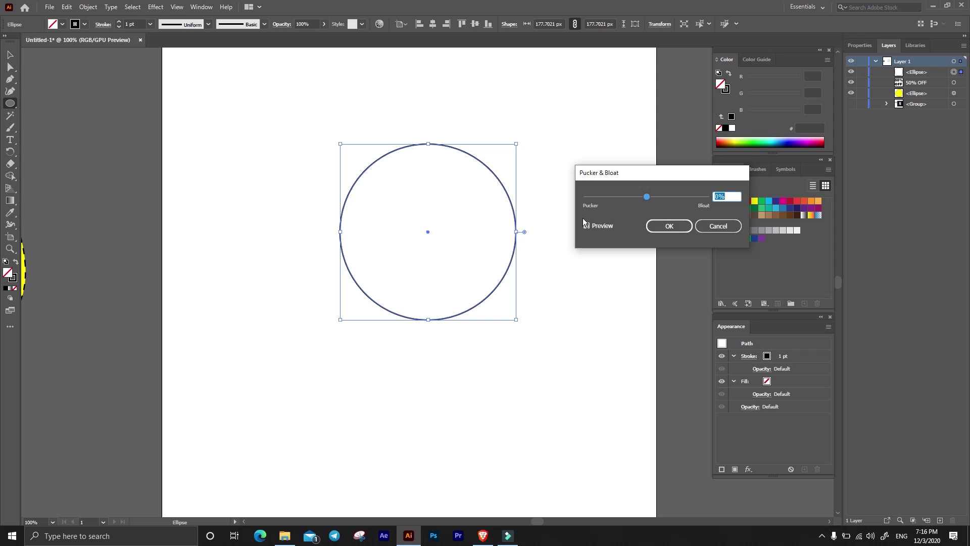
left_click_drag(646, 196, 628, 196)
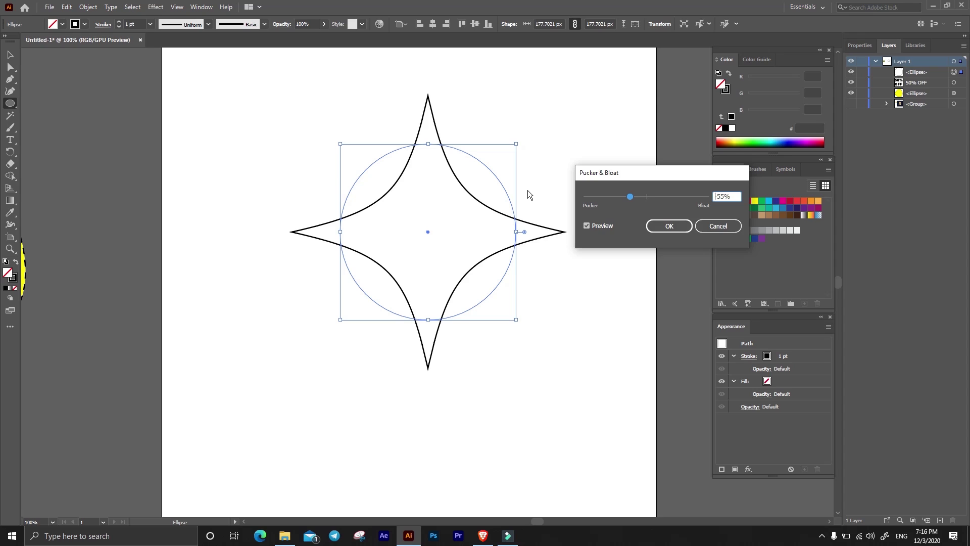
left_click_drag(627, 201, 671, 203)
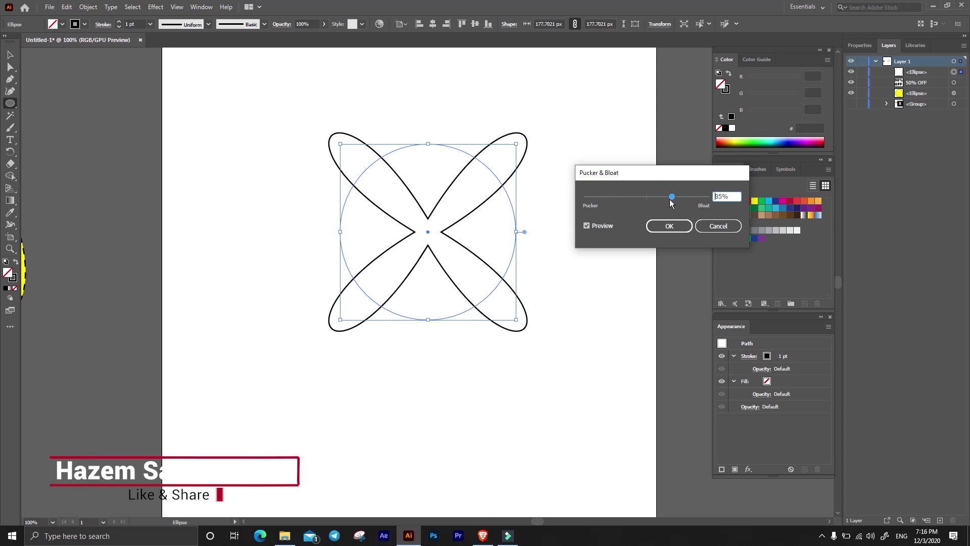
left_click_drag(671, 202, 690, 197)
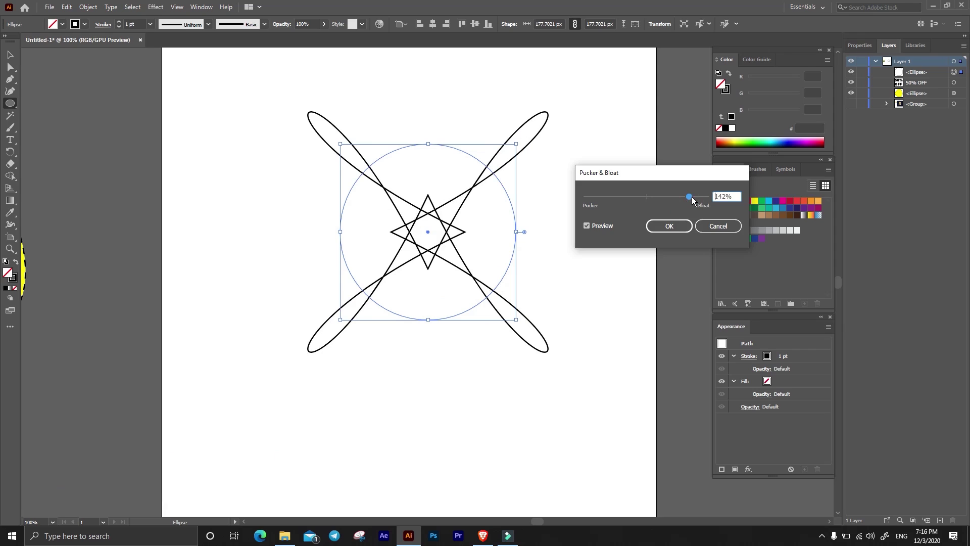
left_click(659, 226)
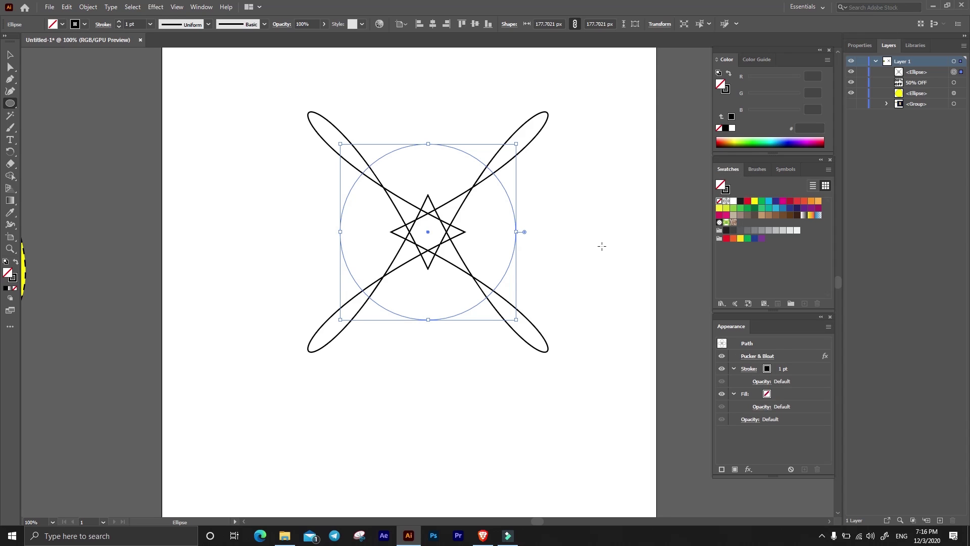
key("ctrl+c")
key("ctrl+f")
Rotate the pasted copy 45° to form an eight-petal flower.
left_click_drag(521, 140, 523, 173)
left_click(608, 167)
left_click(515, 285)
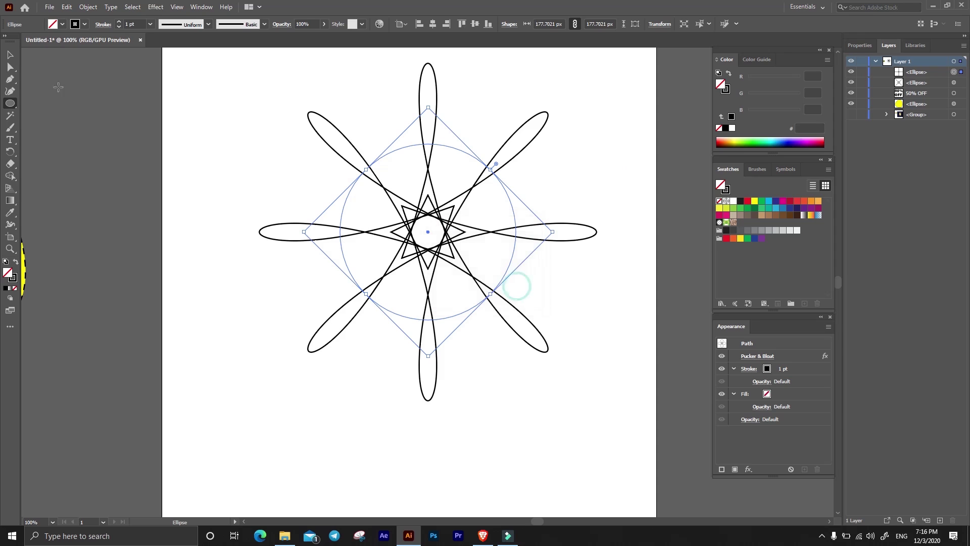
left_click(10, 54)
left_click(314, 157)
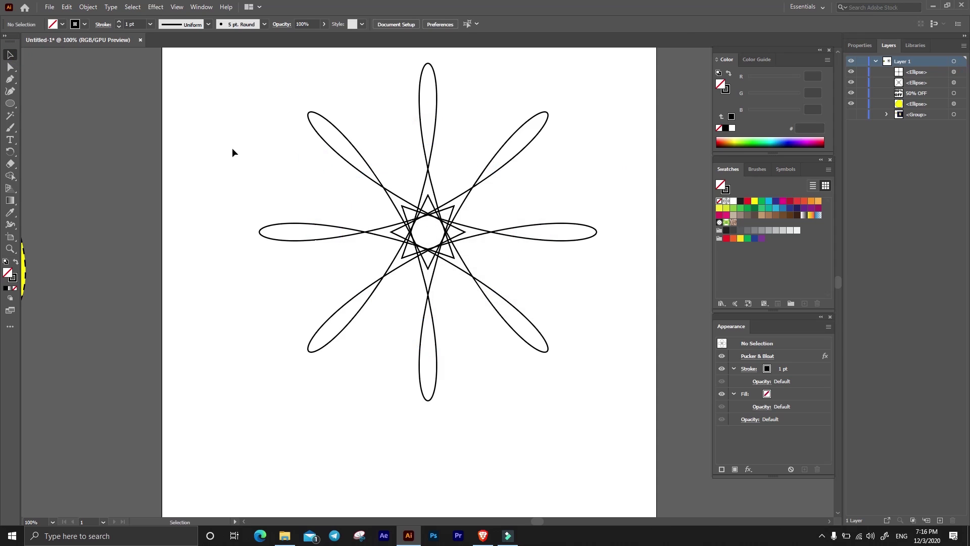
Alt-drag a copy of the swirl flower to the left of the artboard.
left_click_drag(298, 107, 518, 366)
scroll(516, 362, "down", 1)
scroll(491, 314, "down", 2)
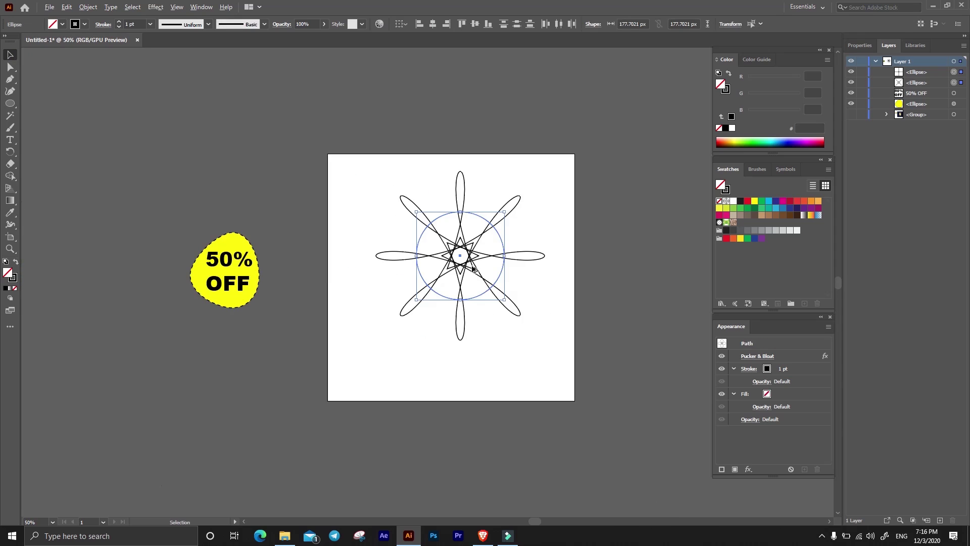
mouse_move(468, 266)
left_mouse_down()
mouse_move(154, 371)
mouse_move(127, 364)
left_mouse_up()
scroll(493, 316, "up", 2)
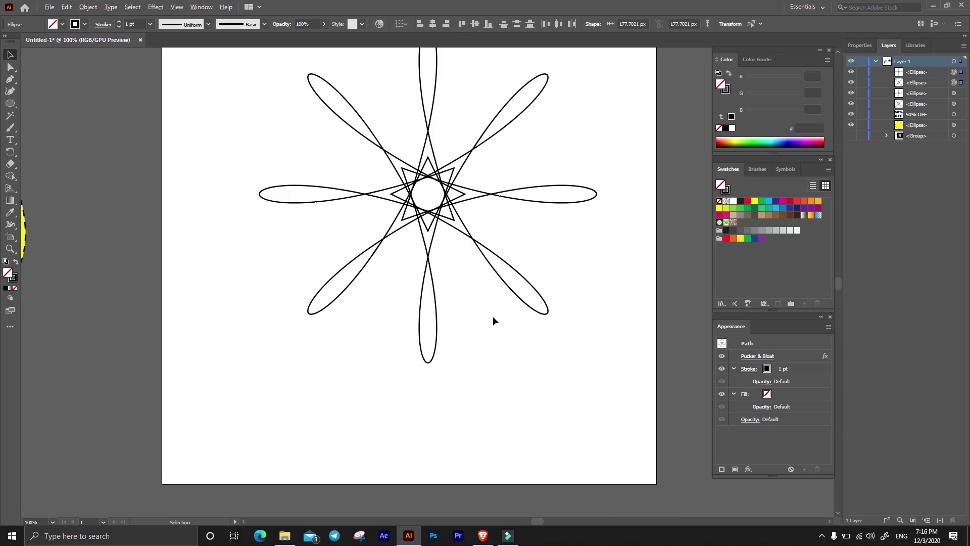
left_click_drag(401, 177, 513, 265)
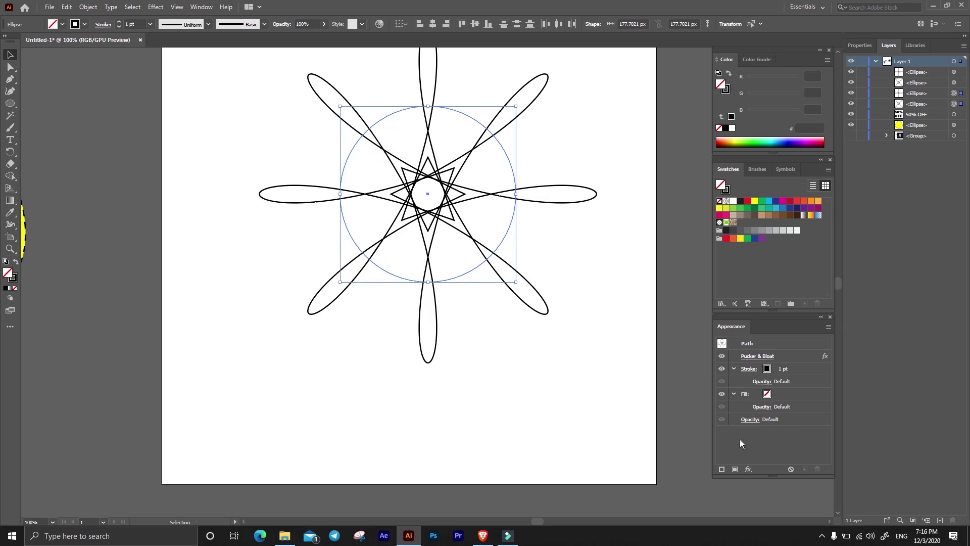
Change the selected copy's Pucker & Bloat amount to 25% and reselect the flower outline.
left_click(769, 357)
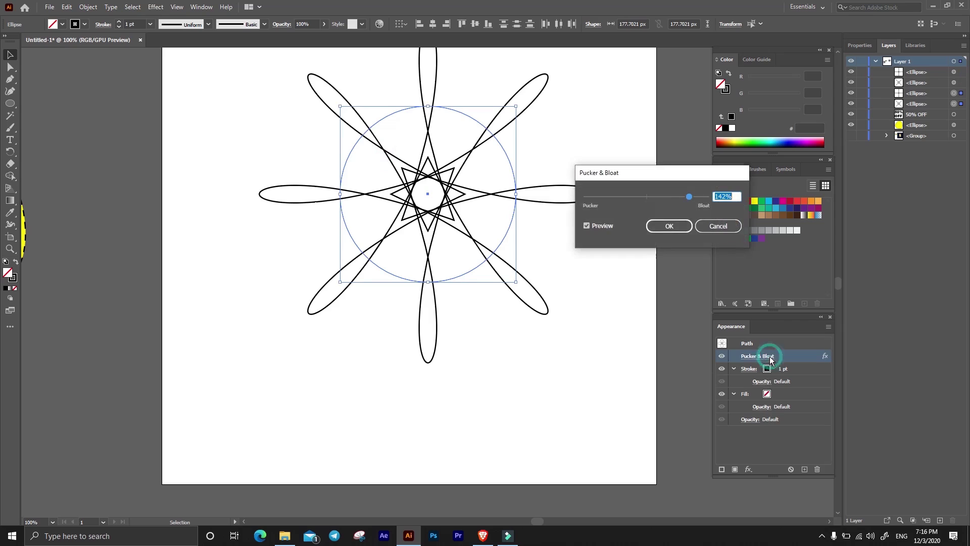
left_click_drag(689, 198, 609, 197)
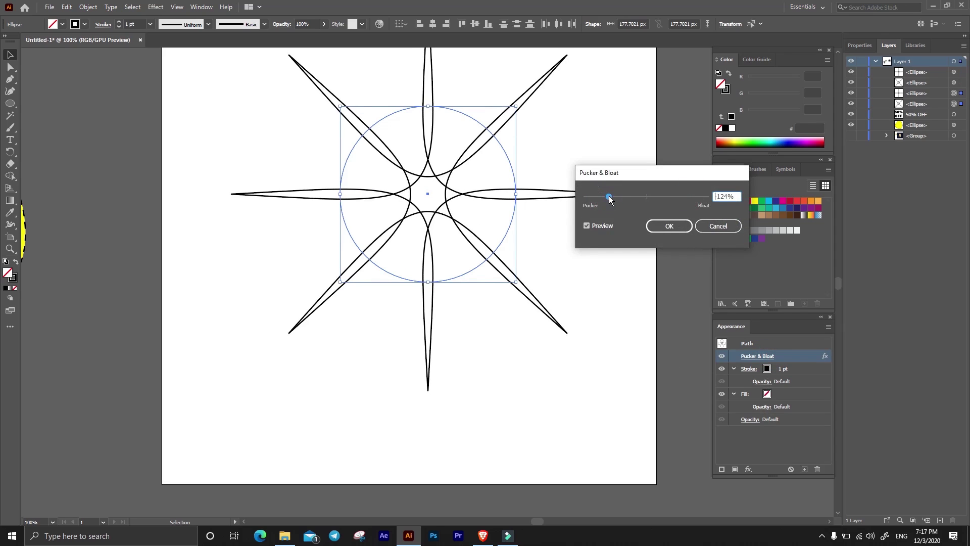
left_click_drag(611, 199, 654, 199)
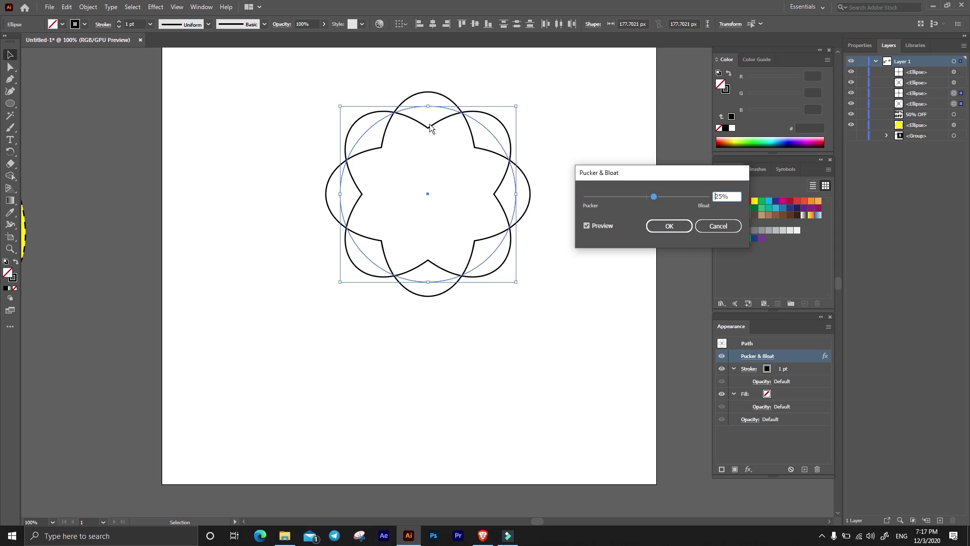
left_click(684, 228)
left_click(584, 293)
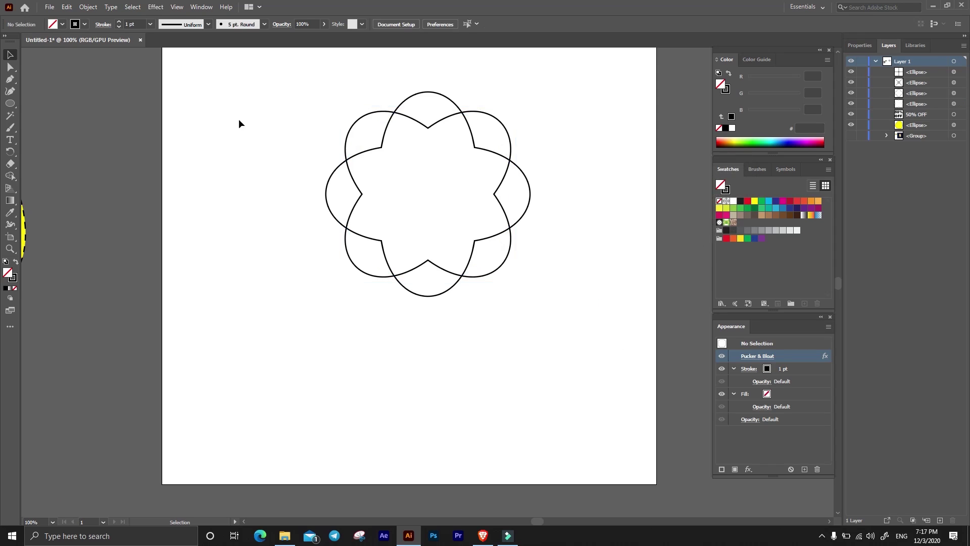
left_click_drag(305, 97, 547, 258)
Expand the effect and merge all petals with Shape Builder into one scalloped outline.
left_click(88, 7)
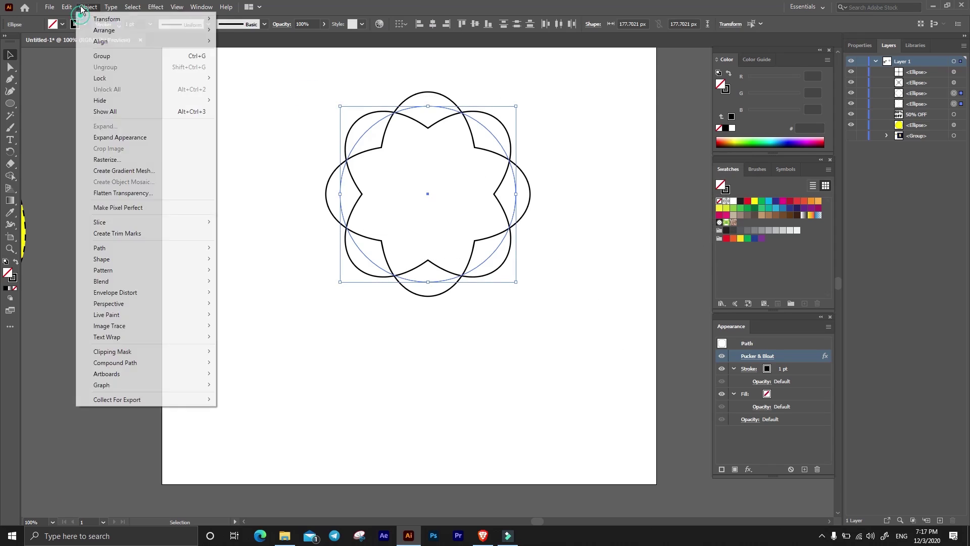
left_click(126, 132)
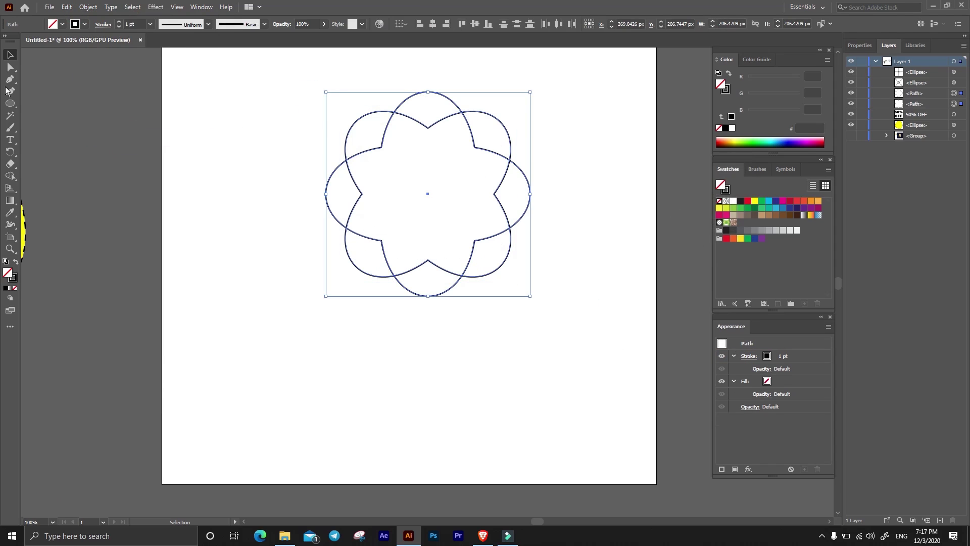
left_click(11, 176)
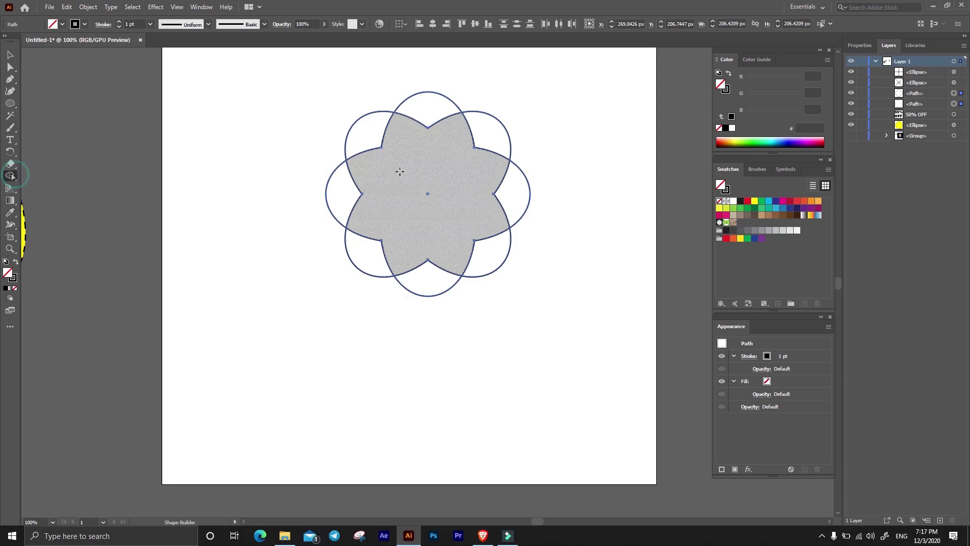
mouse_move(473, 188)
left_mouse_down()
mouse_move(429, 120)
mouse_move(432, 274)
left_mouse_up()
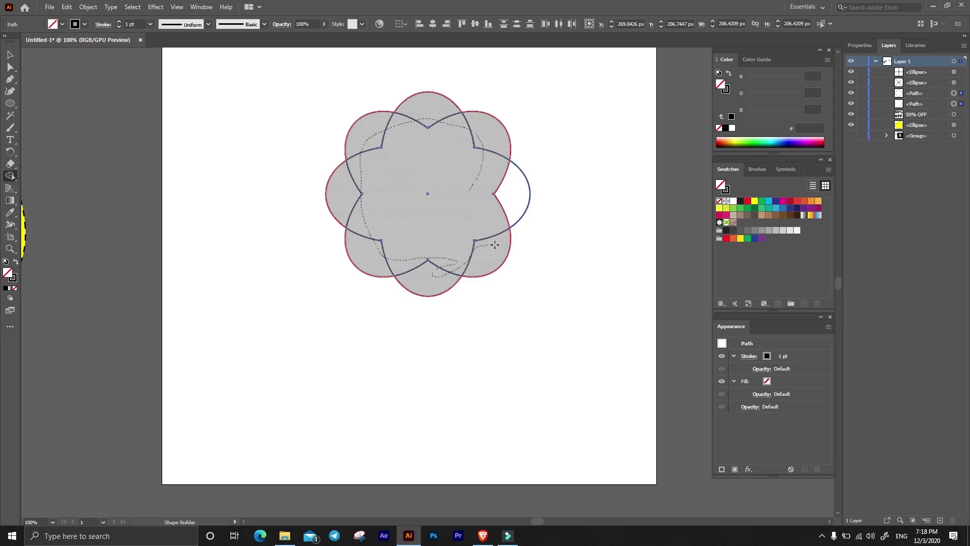
left_click_drag(433, 274, 503, 189)
left_click(10, 54)
left_click(317, 195)
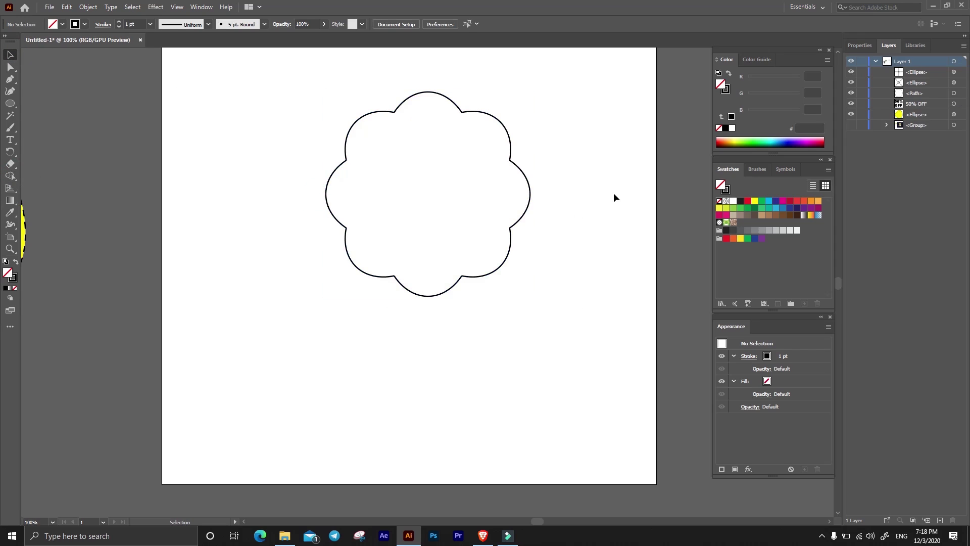
Paste a copy of the flower in front and scale it down inside the original.
left_click(511, 141)
key("a")
key("v")
key("ctrl+c")
key("ctrl+f")
left_click_drag(530, 91, 511, 112)
left_click(559, 102)
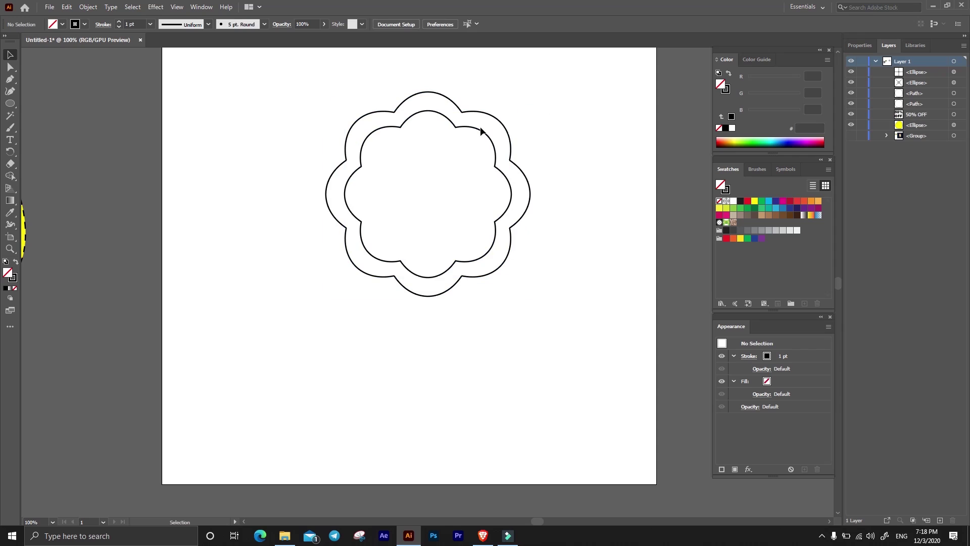
Alt-drag the nested flower pair to duplicate it to the lower left.
mouse_move(511, 101)
left_mouse_down()
mouse_move(478, 173)
mouse_move(199, 304)
left_mouse_up()
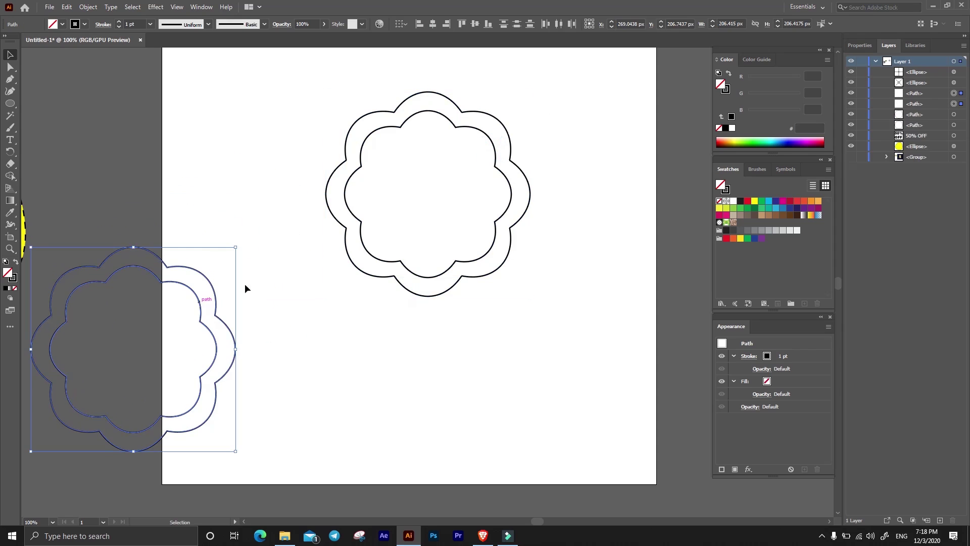
left_click(572, 154)
left_click_drag(352, 109, 362, 127)
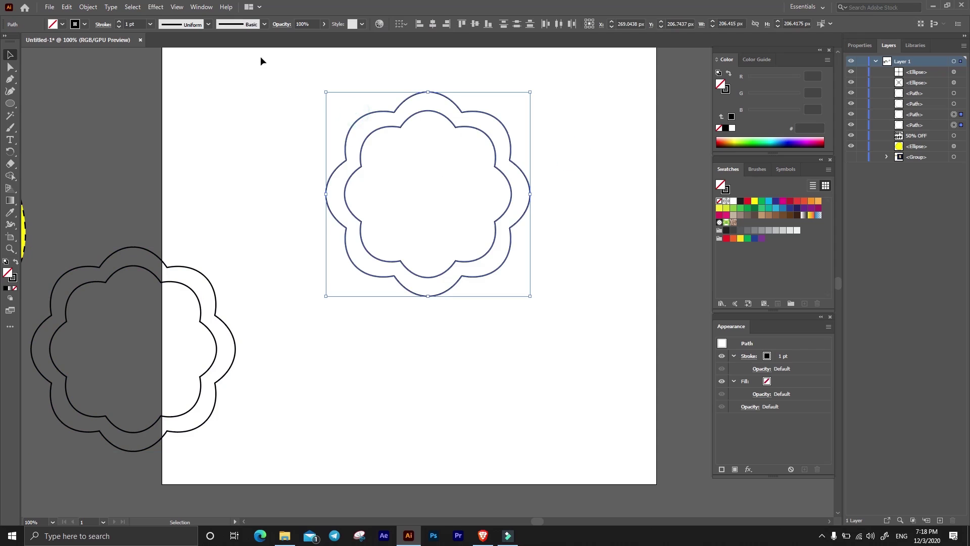
Delete the central flower pair from the artboard.
left_click(156, 6)
mouse_move(186, 91)
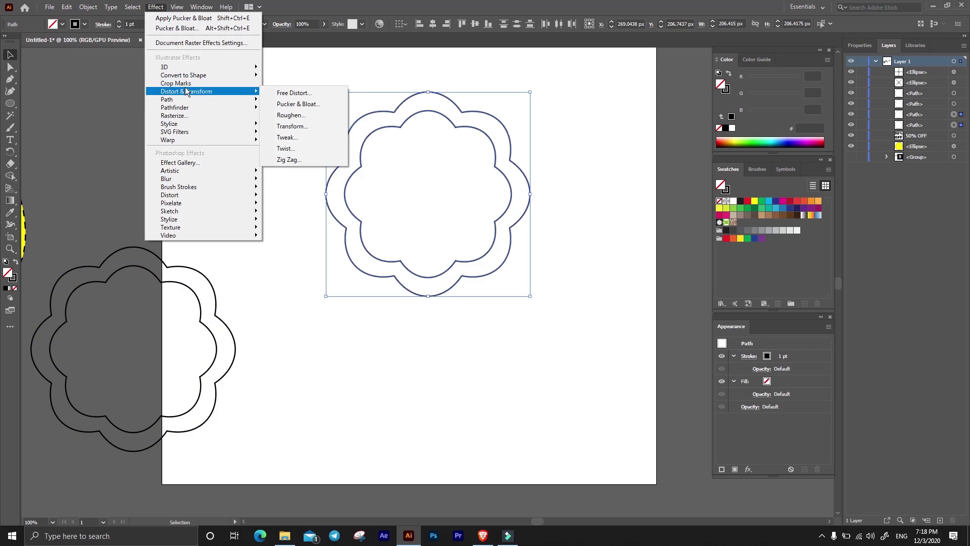
left_click(581, 113)
left_click(538, 104)
left_click(438, 194)
key("Delete")
Draw a circle and preview Roughen with larger absolute size and more detail.
left_click(10, 103)
left_click_drag(317, 154, 494, 273)
left_click(156, 7)
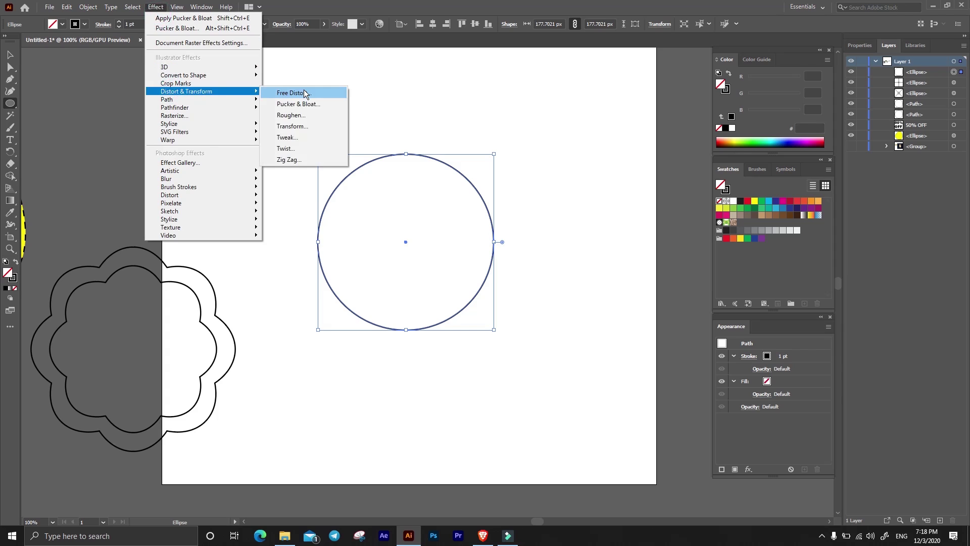
left_click(303, 115)
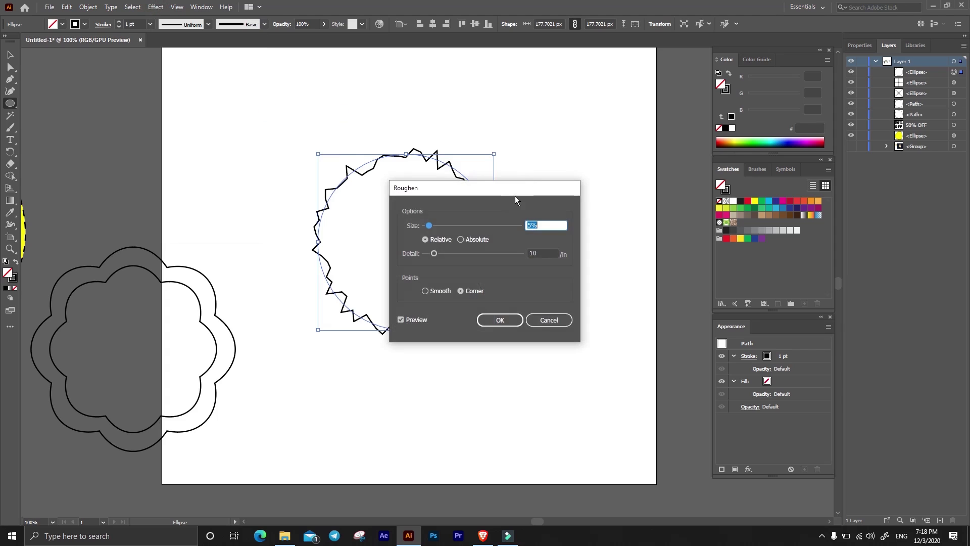
left_click_drag(493, 186, 662, 119)
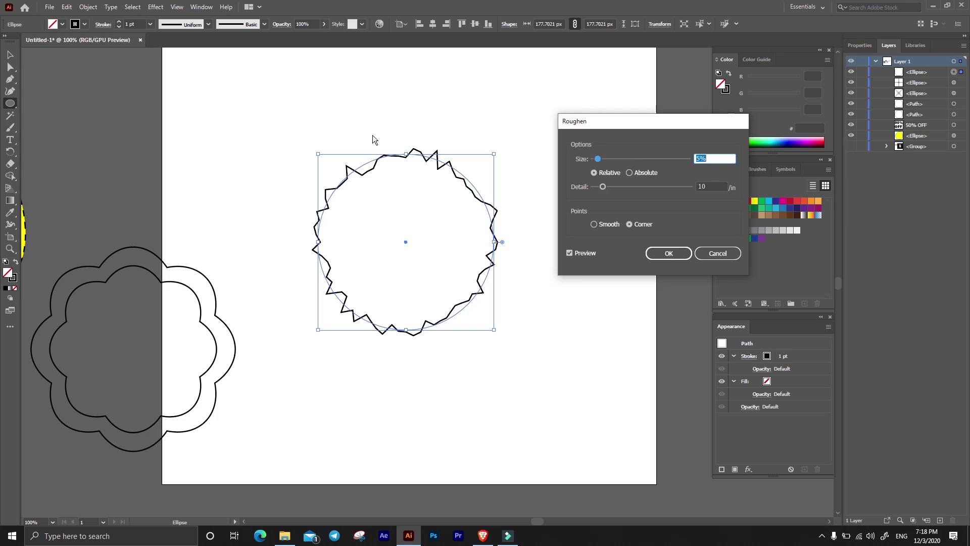
left_click_drag(598, 160, 609, 159)
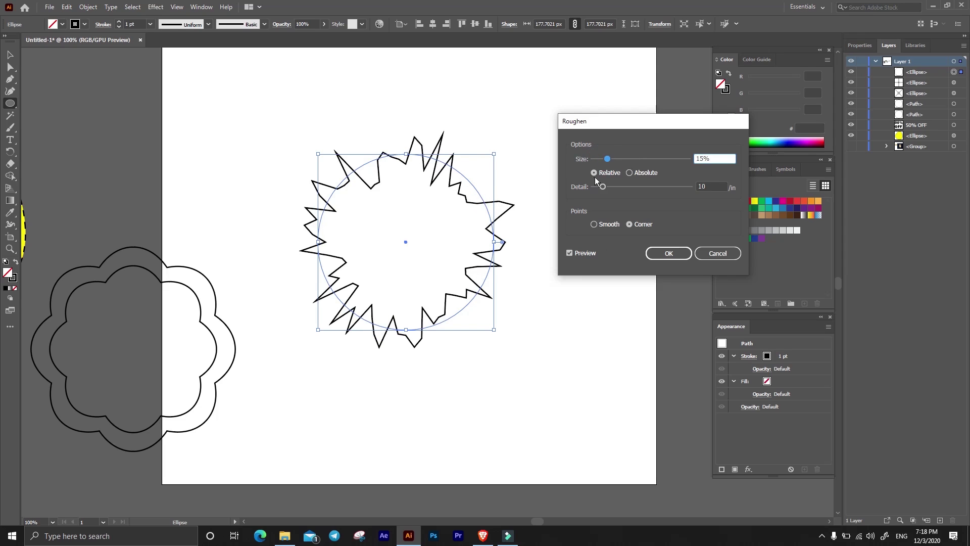
left_click(638, 172)
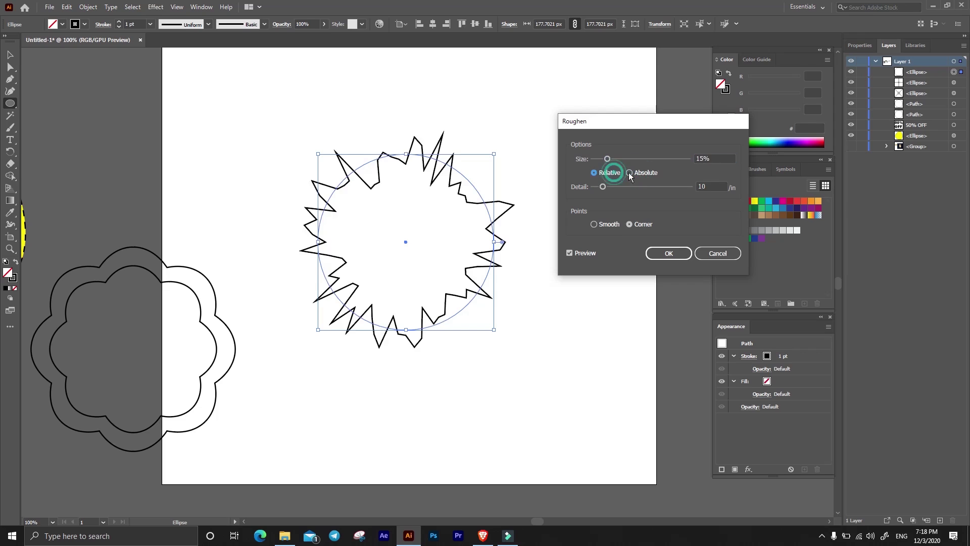
left_click(614, 173)
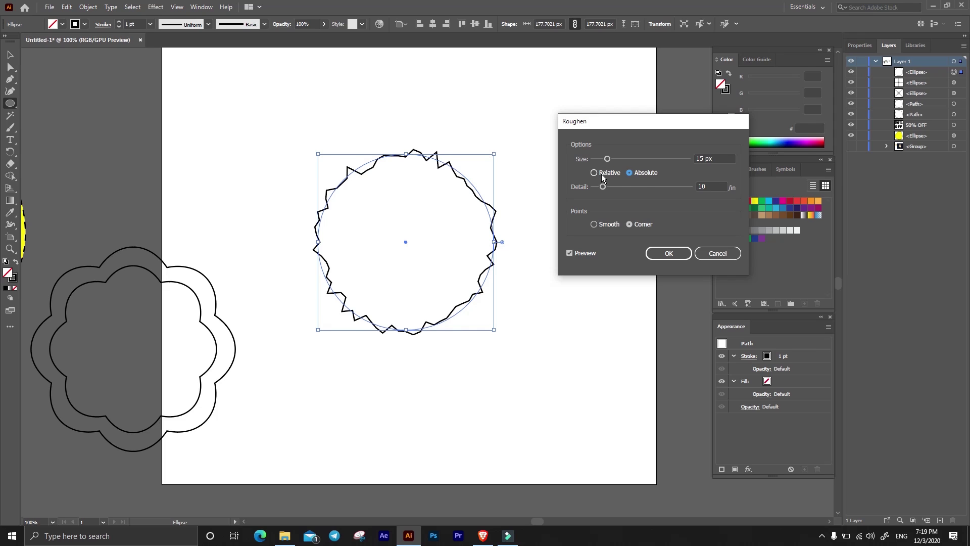
left_click(617, 172)
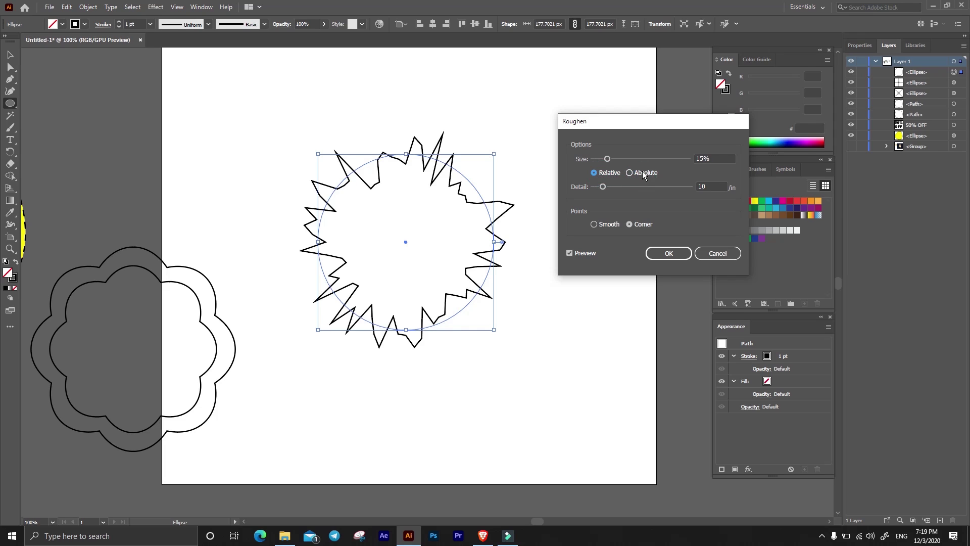
left_click(642, 173)
left_click_drag(602, 187, 629, 187)
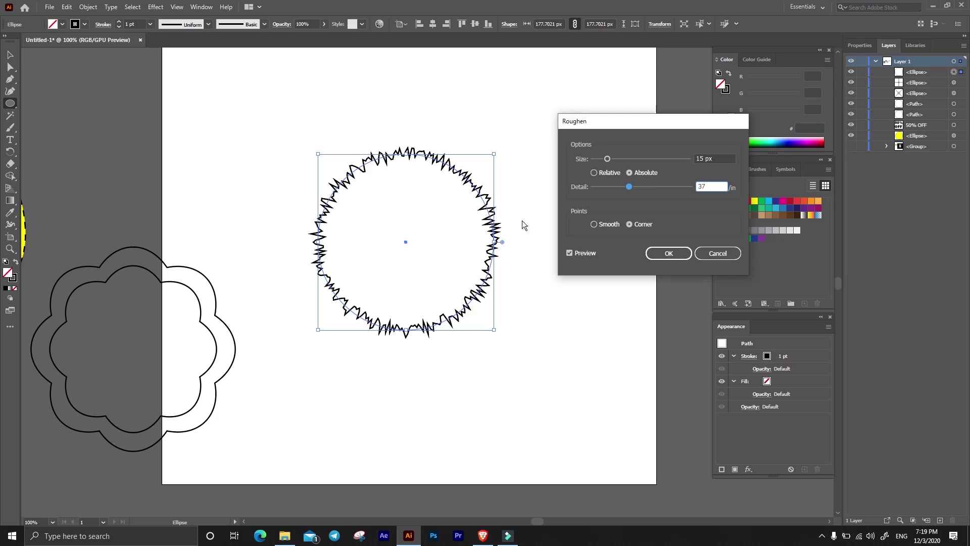
Compare smooth versus corner Roughen points, then cancel and delete the test circle.
left_click(609, 224)
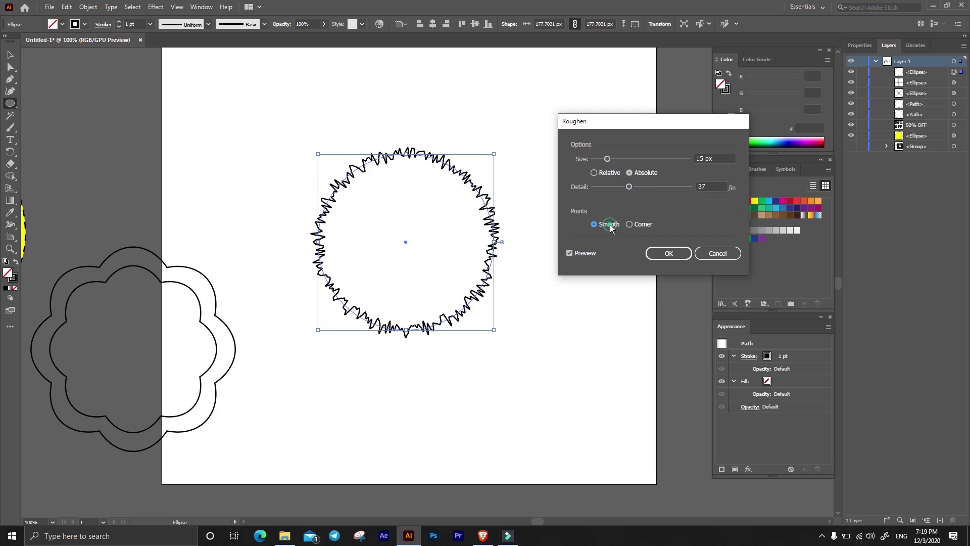
left_click(635, 221)
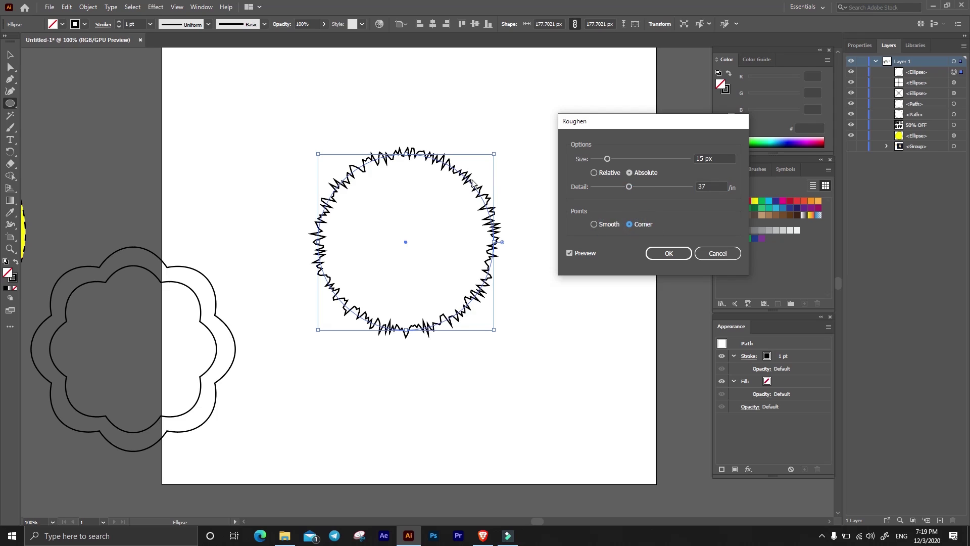
left_click(611, 224)
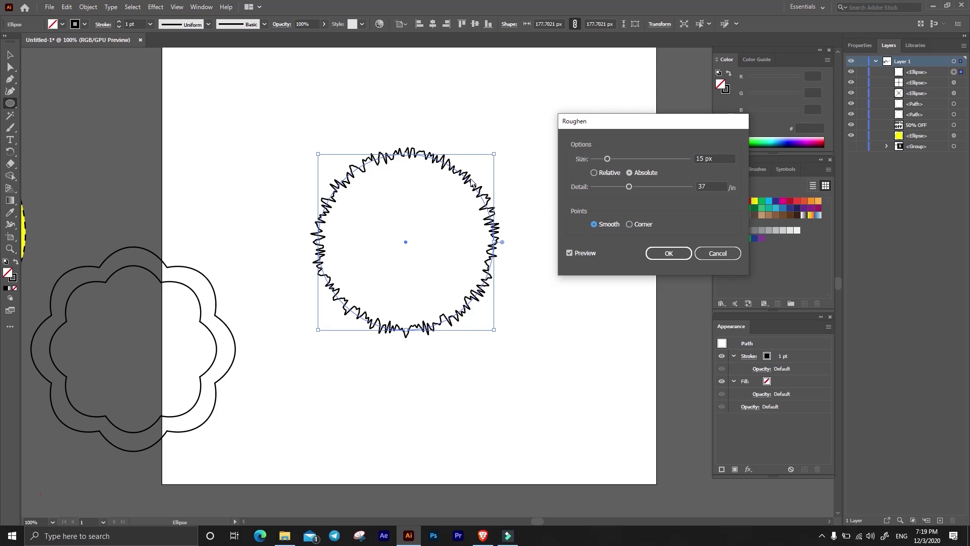
left_click(632, 224)
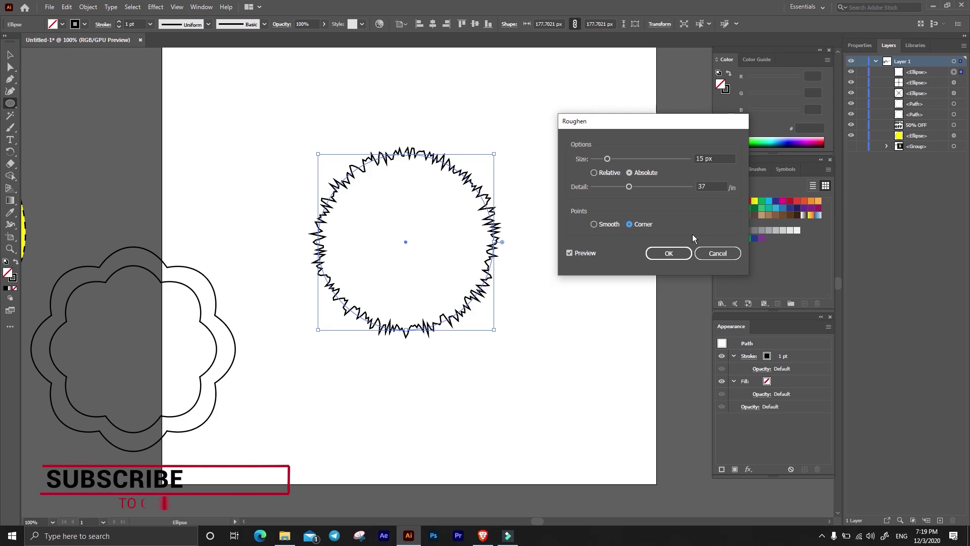
left_click(716, 253)
key("Delete")
Draw a five-pointed star and move it to the page centre.
left_click(10, 103)
left_click(53, 140)
left_click_drag(368, 167, 430, 190)
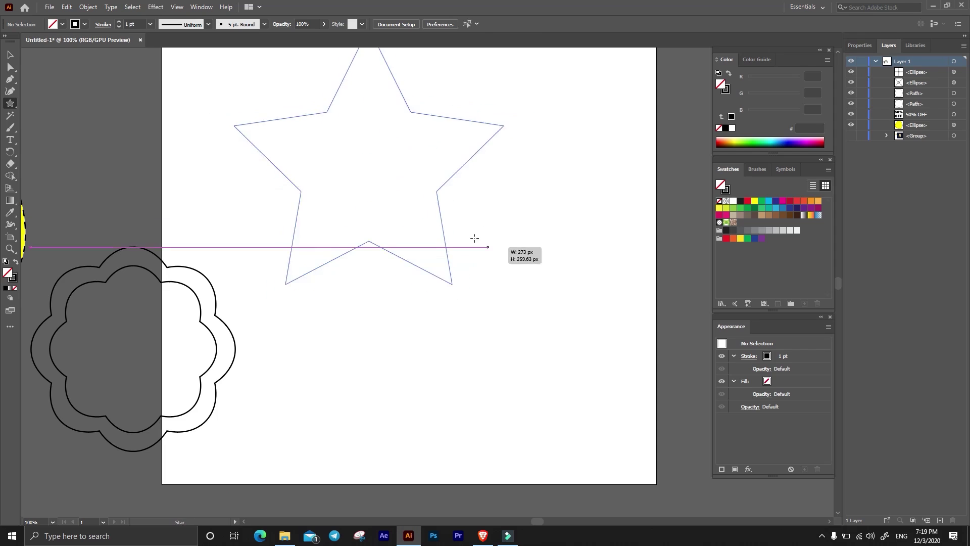
left_click(10, 54)
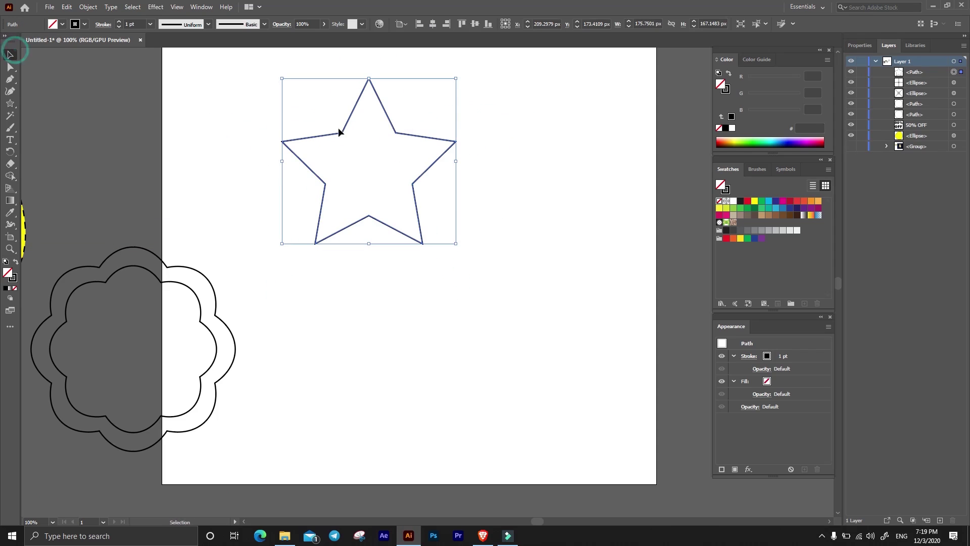
left_click_drag(399, 137, 464, 213)
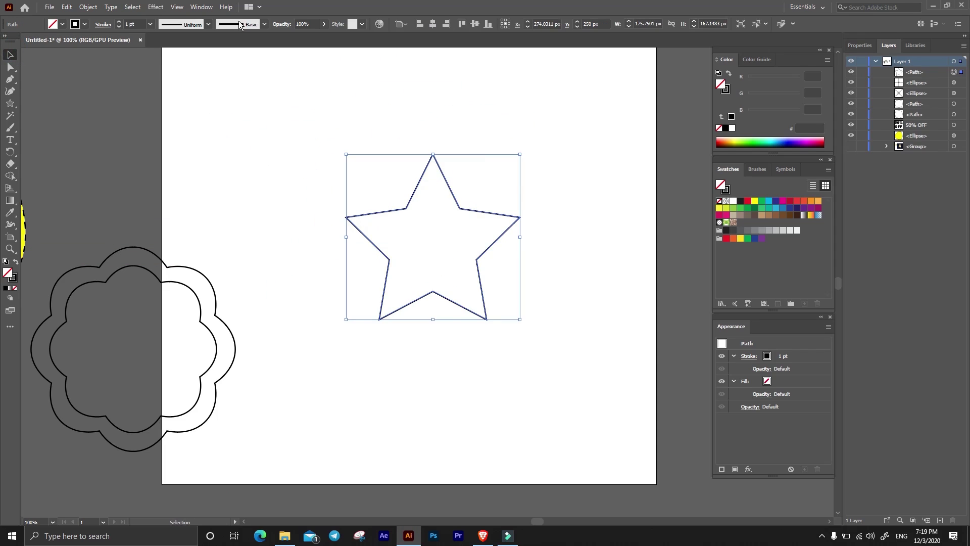
Apply a 5 px absolute Roughen with smooth points to the star's outline.
left_click(156, 7)
left_click(303, 112)
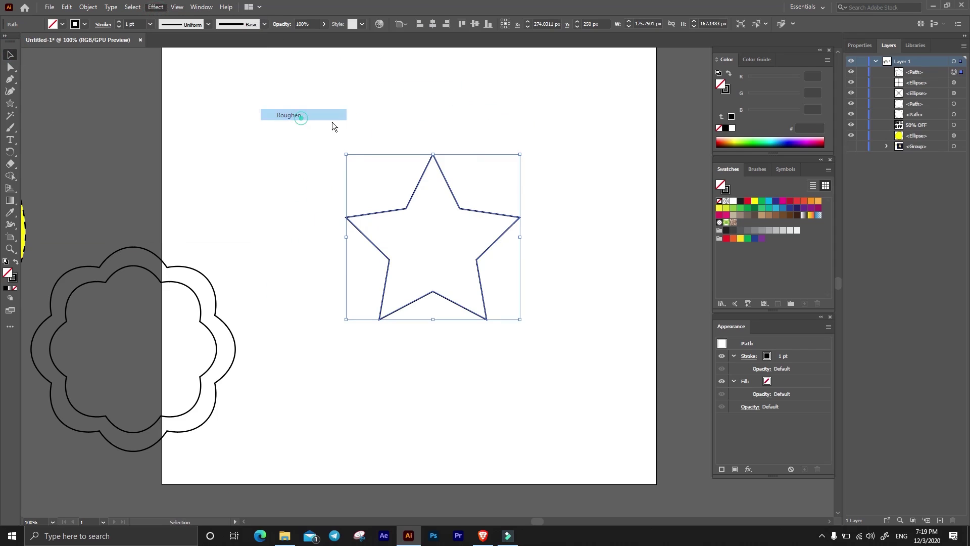
left_click_drag(599, 160, 601, 188)
left_click(646, 174)
left_click(607, 225)
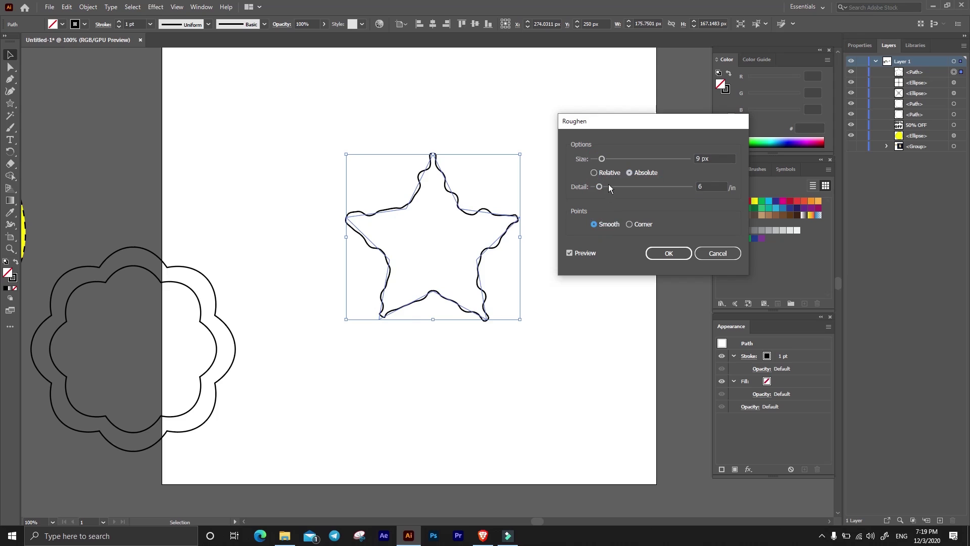
mouse_move(613, 158)
left_mouse_down()
mouse_move(598, 159)
mouse_move(610, 187)
mouse_move(639, 186)
left_mouse_up()
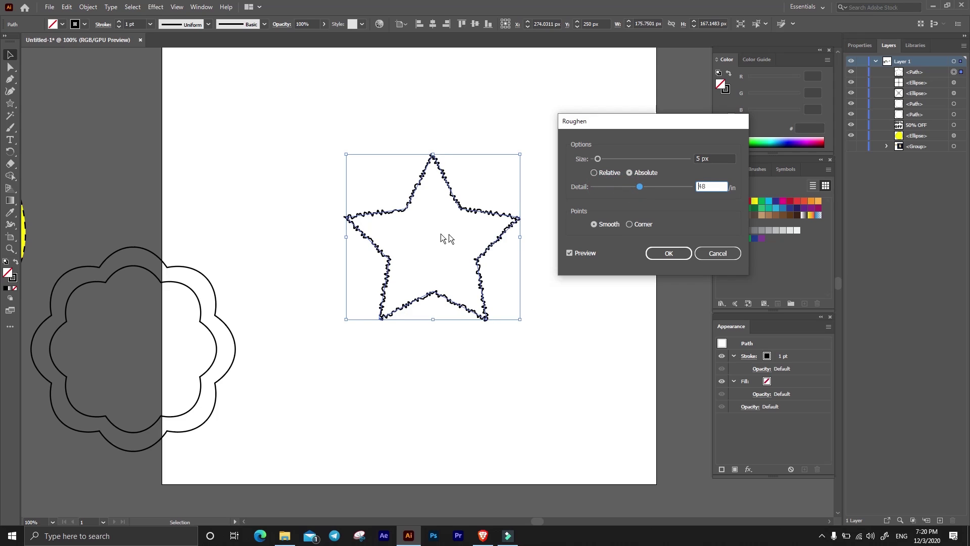
left_click(661, 252)
Fill the star solid black with no outline and reselect it.
left_click(15, 261)
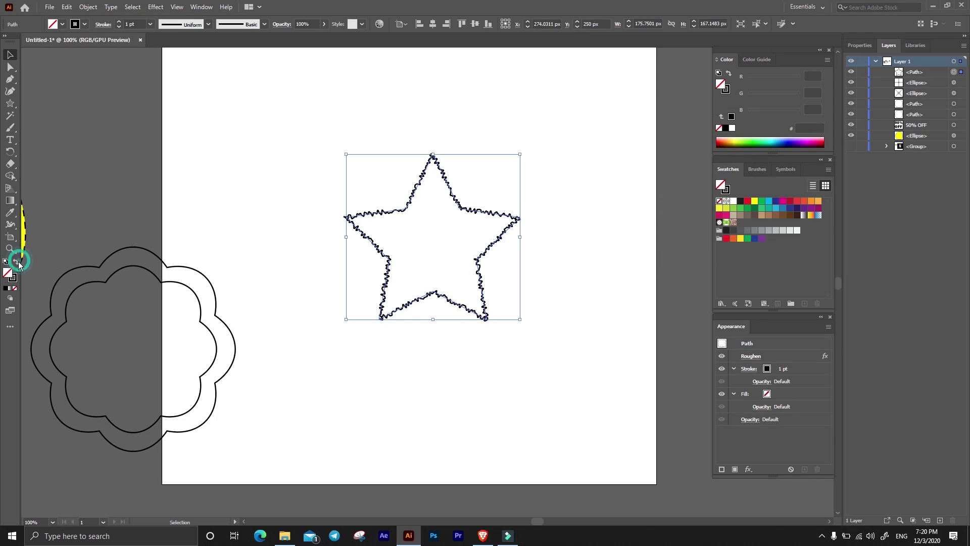
left_click(332, 131)
scroll(474, 240, "up", 2)
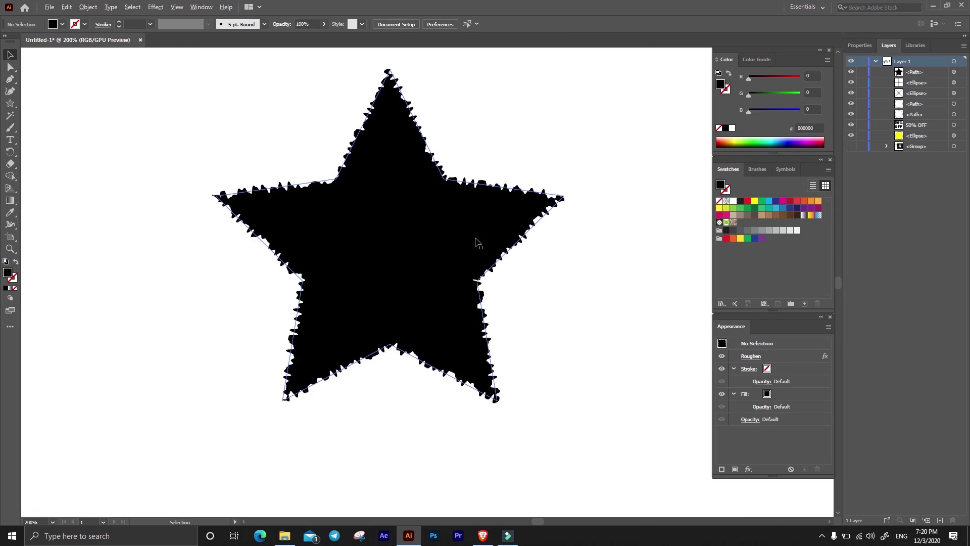
left_click(448, 190)
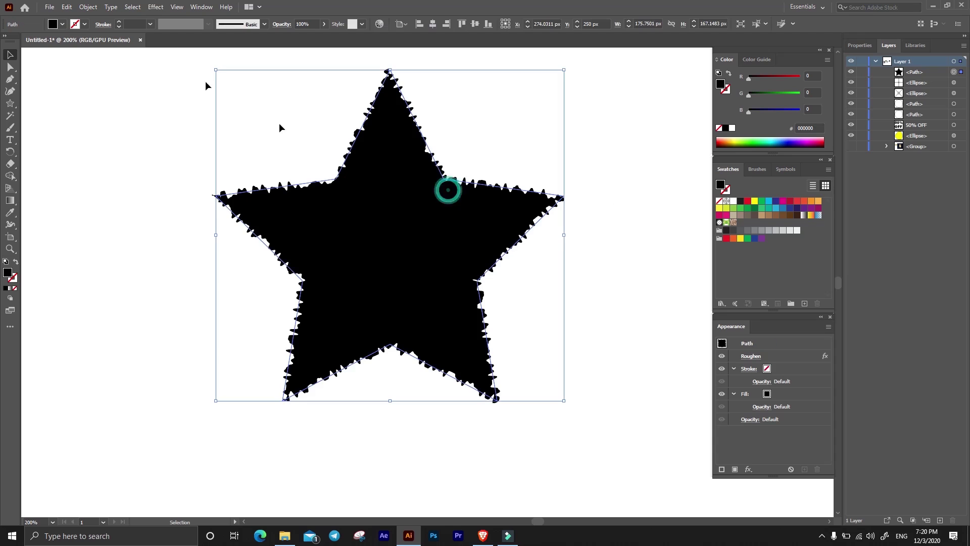
Reopen the star's existing Roughen effect for editing.
left_click(156, 6)
mouse_move(186, 91)
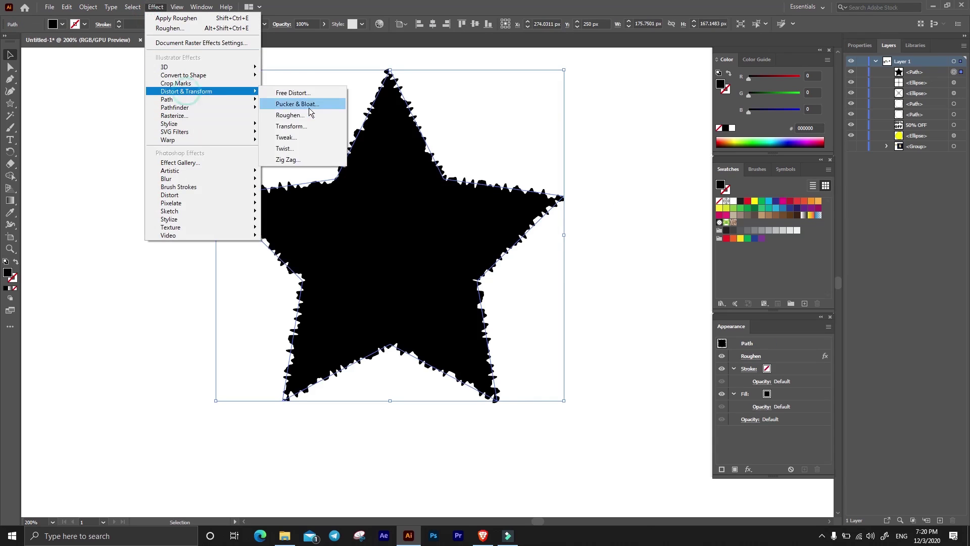
left_click(312, 126)
left_click(552, 237)
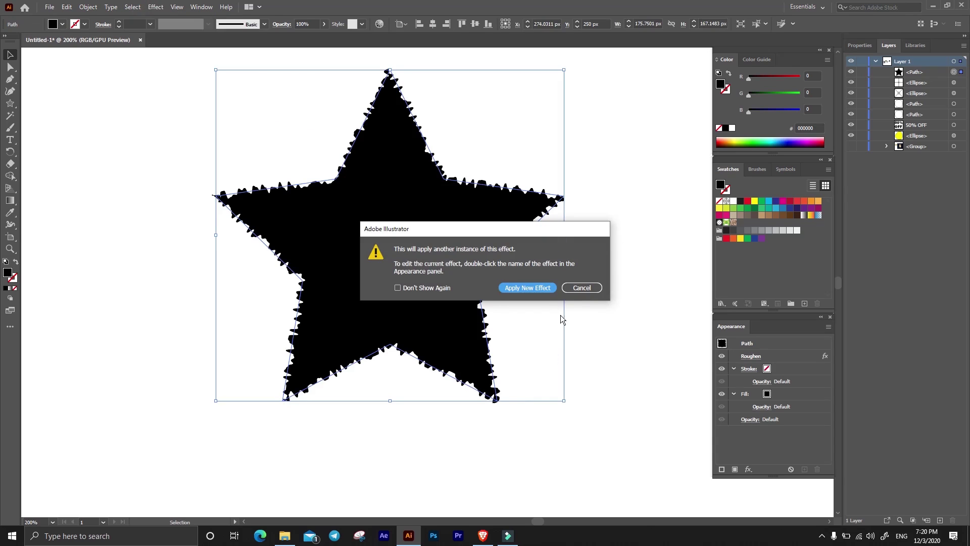
left_click(528, 288)
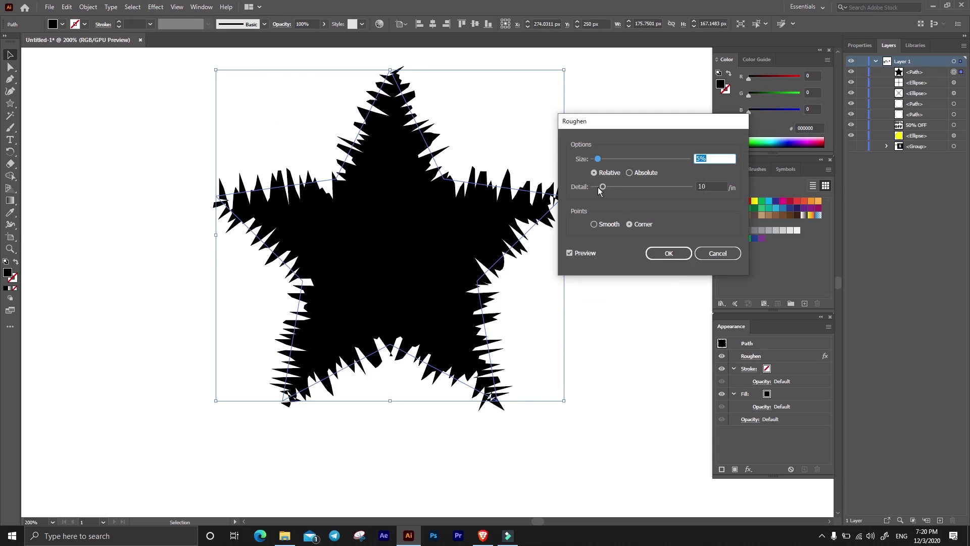
Tune Roughen size and detail in absolute pixels with Corner points for a finely jagged edge.
left_click_drag(598, 159, 641, 159)
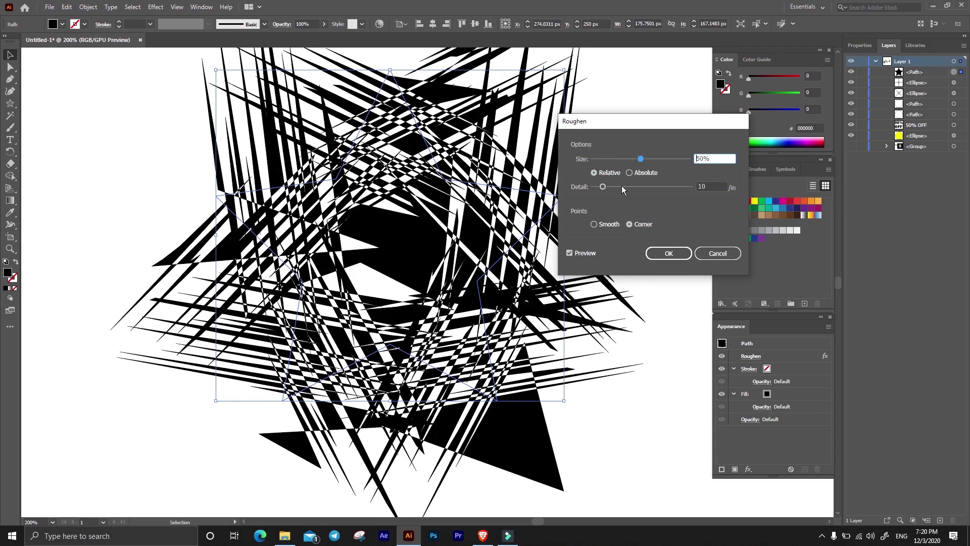
left_click(630, 173)
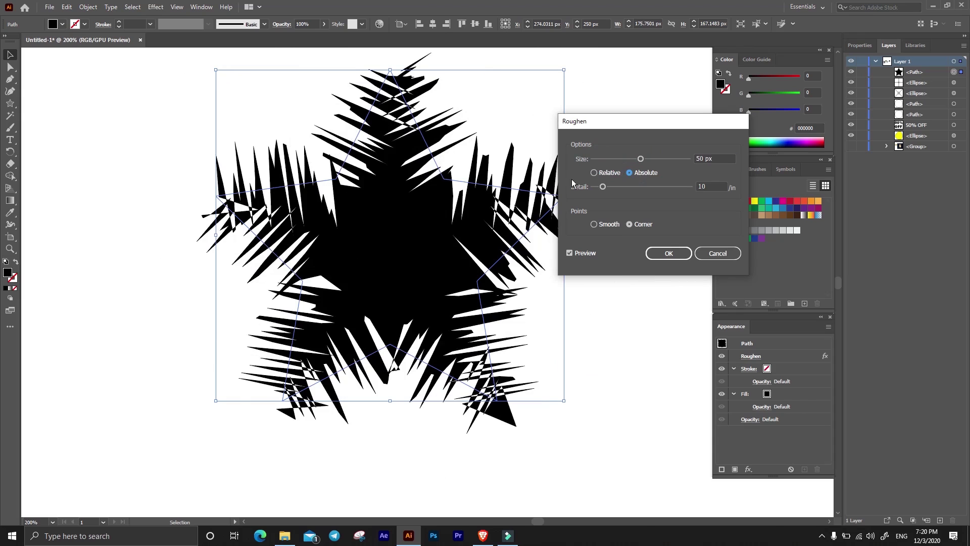
mouse_move(603, 186)
left_mouse_down()
mouse_move(623, 186)
mouse_move(600, 187)
left_mouse_up()
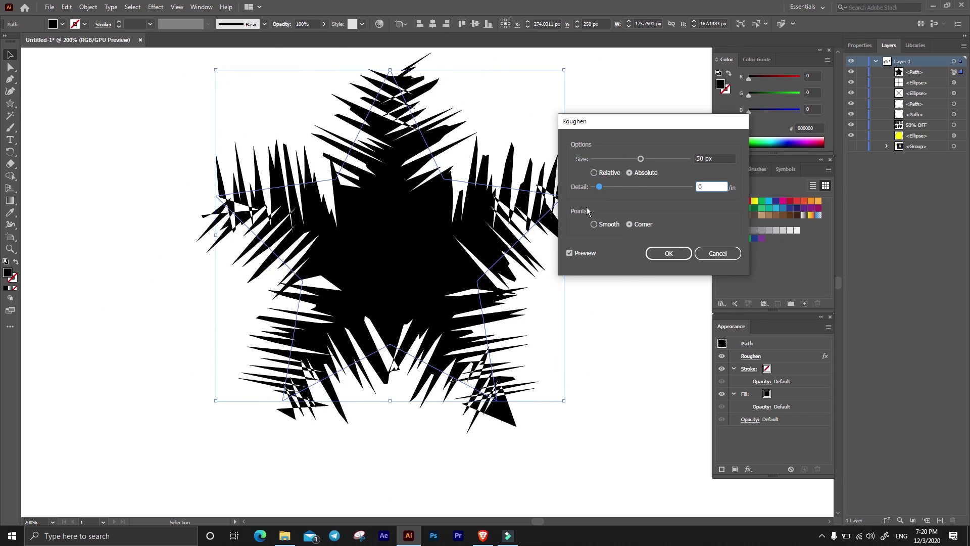
left_click(596, 223)
left_click(629, 224)
mouse_move(599, 186)
left_mouse_down()
mouse_move(621, 186)
mouse_move(600, 187)
left_mouse_up()
mouse_move(640, 159)
left_mouse_down()
mouse_move(602, 159)
mouse_move(621, 163)
left_mouse_up()
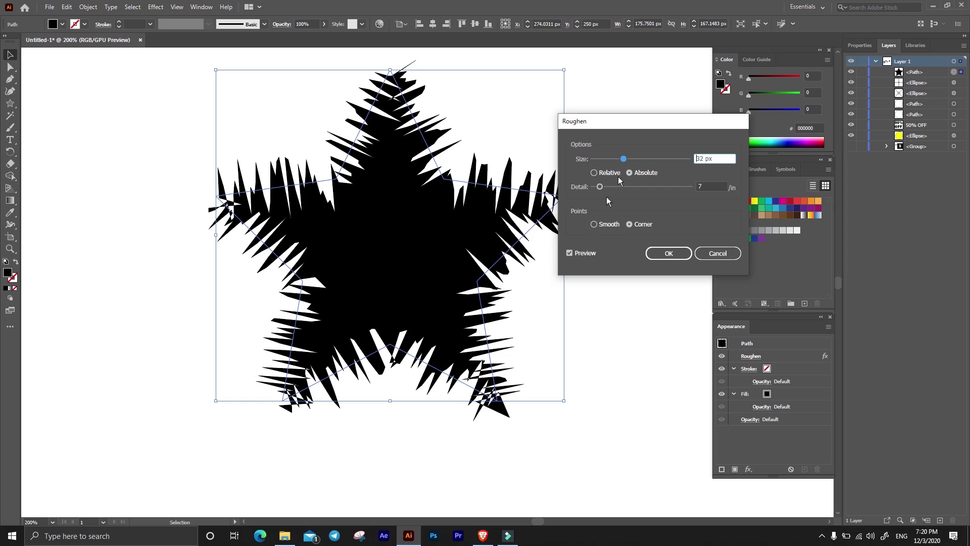
left_click(718, 253)
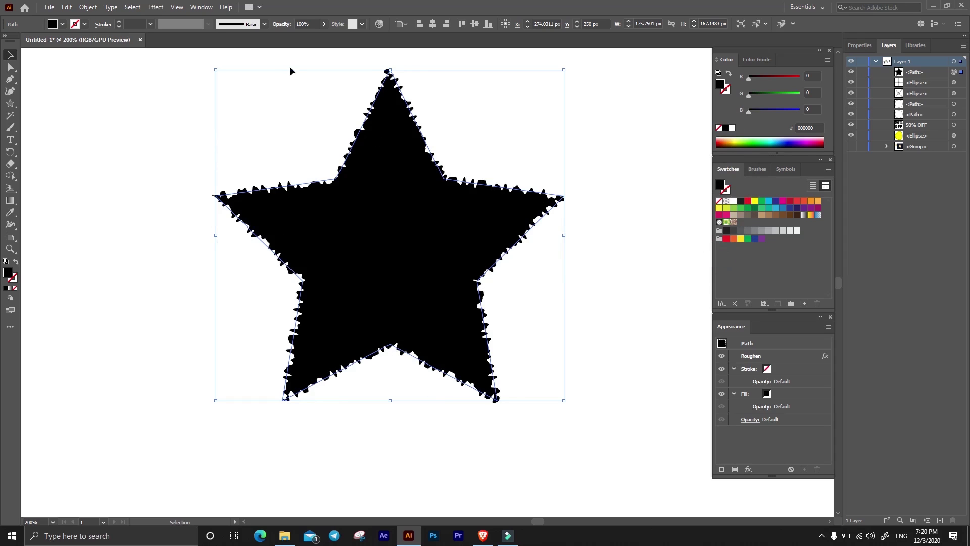
Undo back to the unfilled star outline and bring up the Transform effect dialog.
scroll(296, 182, "down", 2)
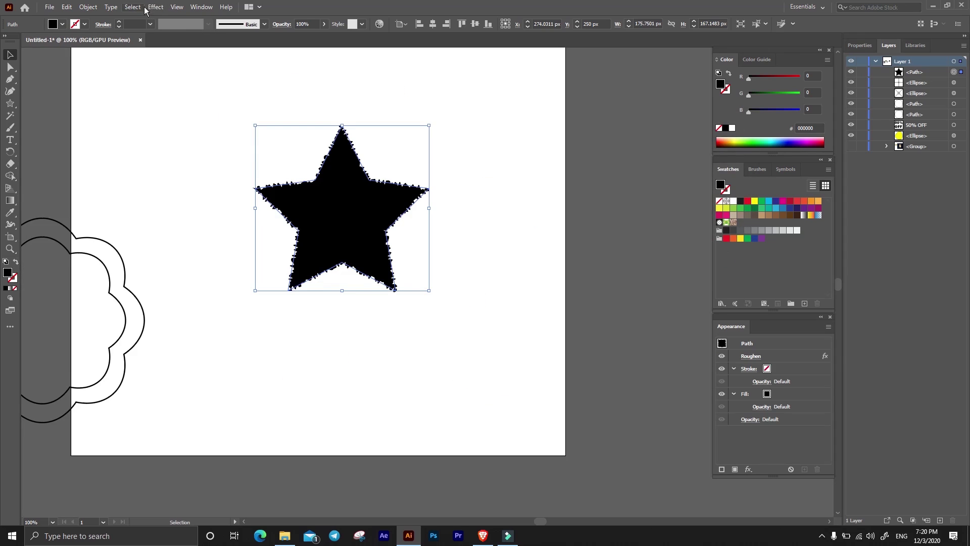
key("ctrl+z")
key("ctrl+z")
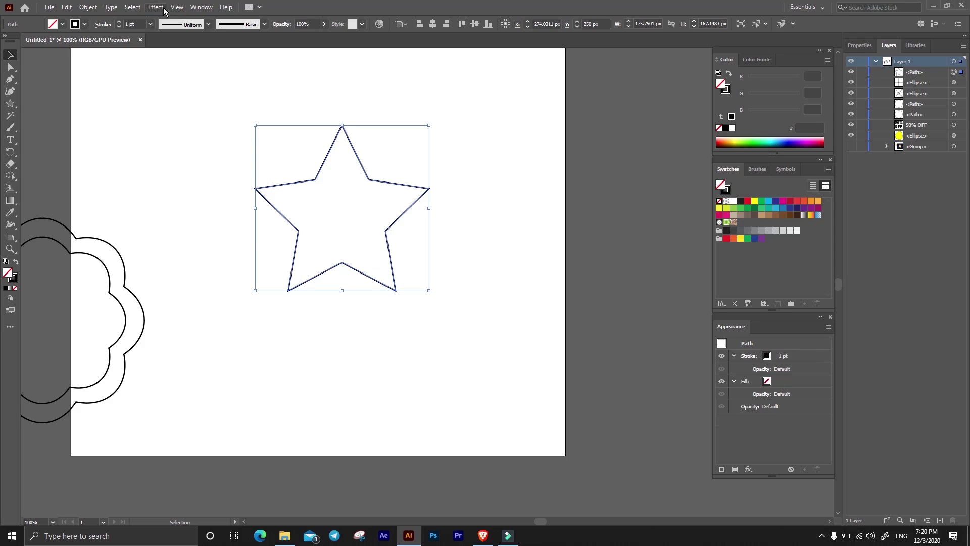
left_click(155, 7)
mouse_move(186, 91)
left_click(320, 127)
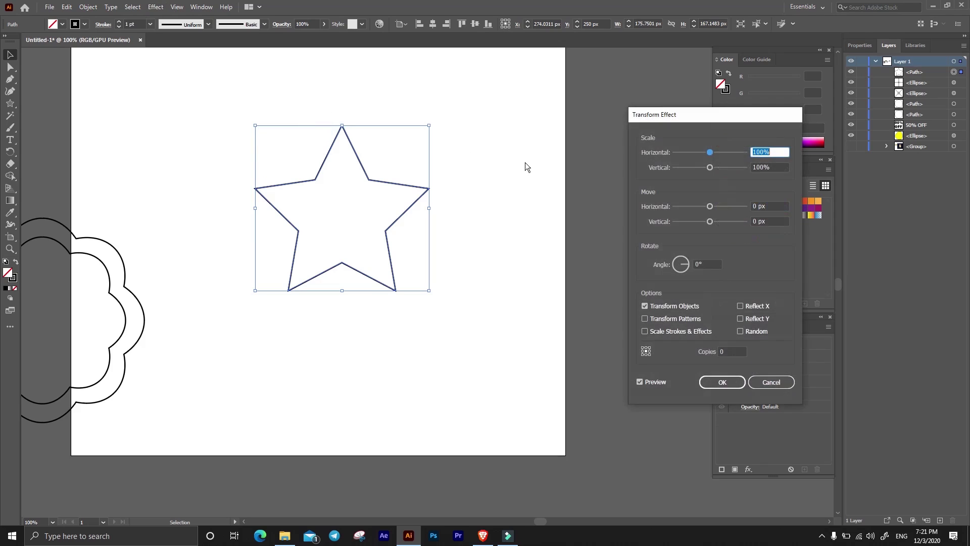
left_click_drag(714, 126, 579, 107)
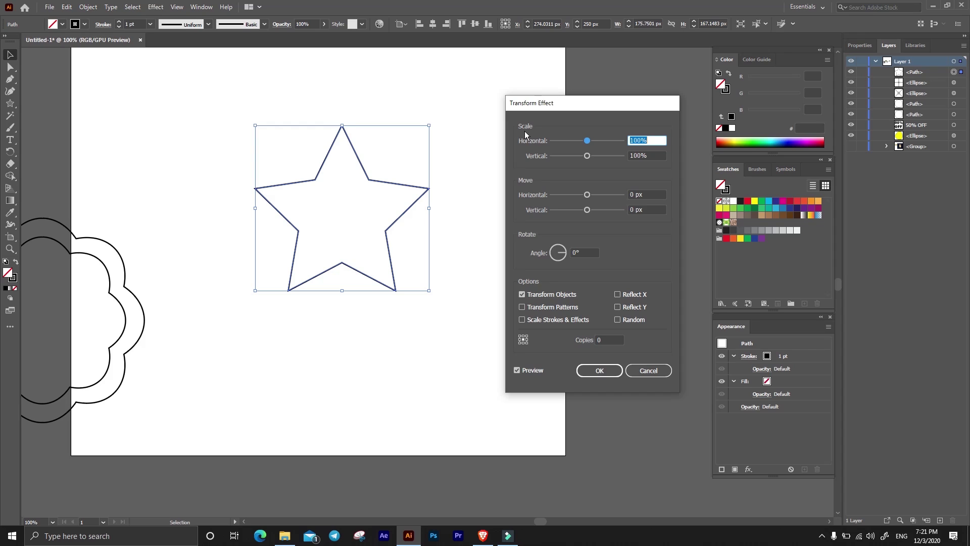
Preview scale and move changes, then reset scale to 100% and horizontal move to 0 px.
left_click_drag(589, 140, 601, 140)
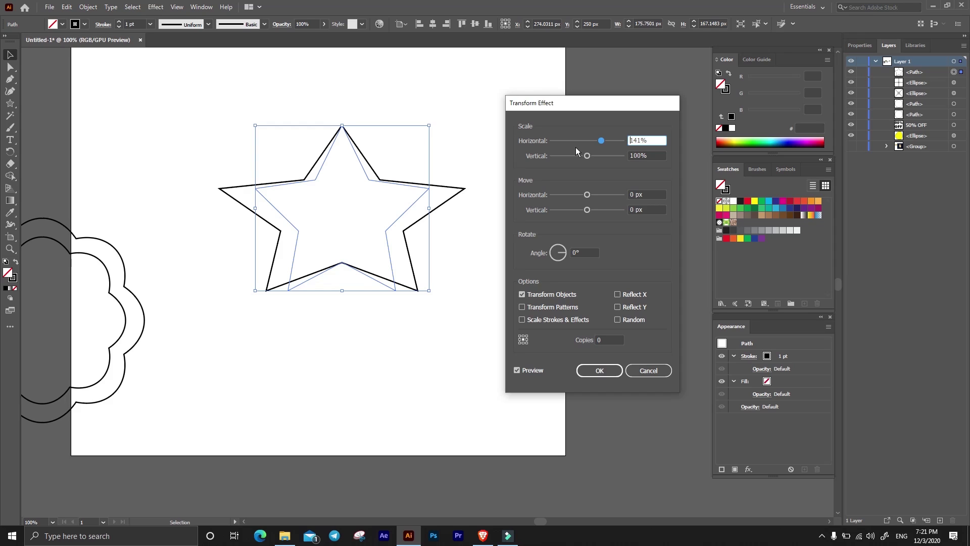
mouse_move(588, 155)
left_mouse_down()
mouse_move(626, 157)
mouse_move(585, 156)
mouse_move(584, 141)
left_mouse_up()
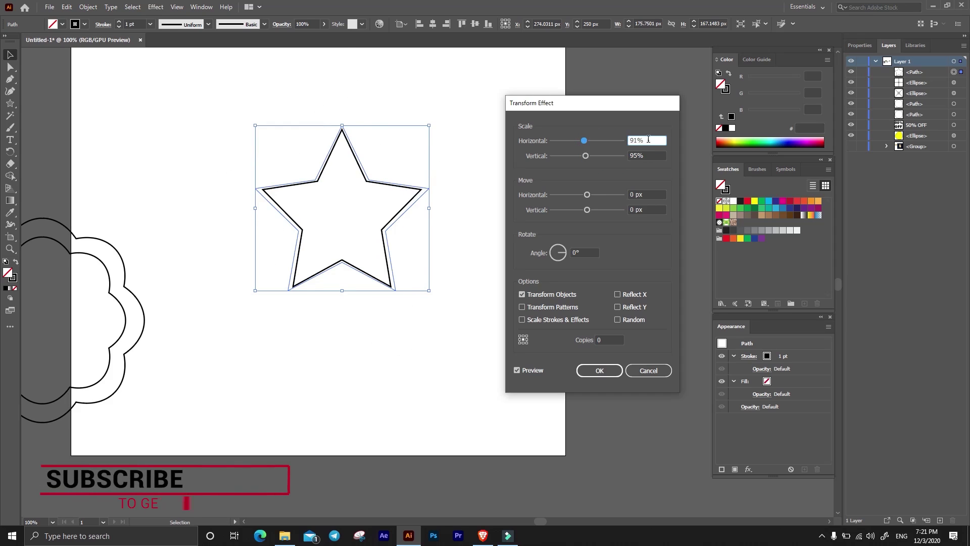
type("100")
key("Tab")
type("100")
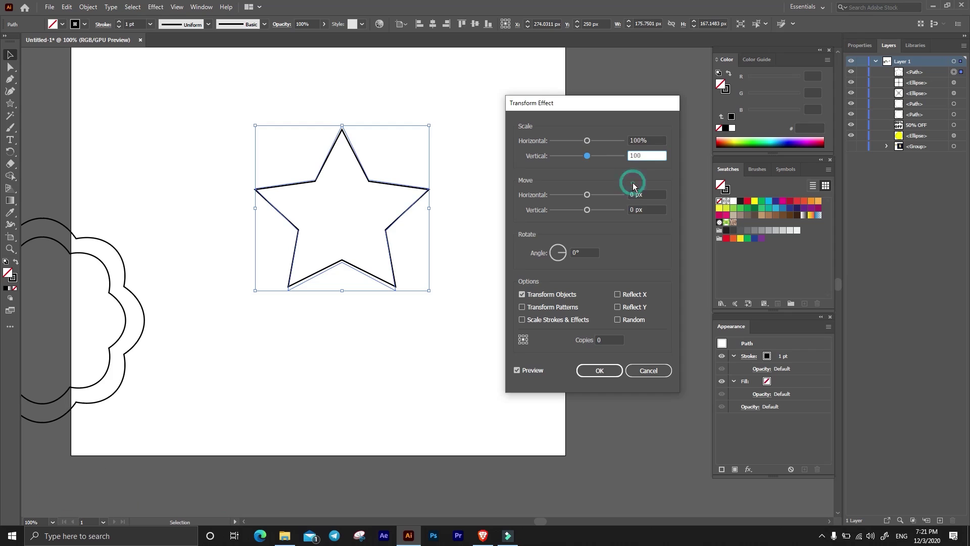
left_click_drag(588, 195, 594, 210)
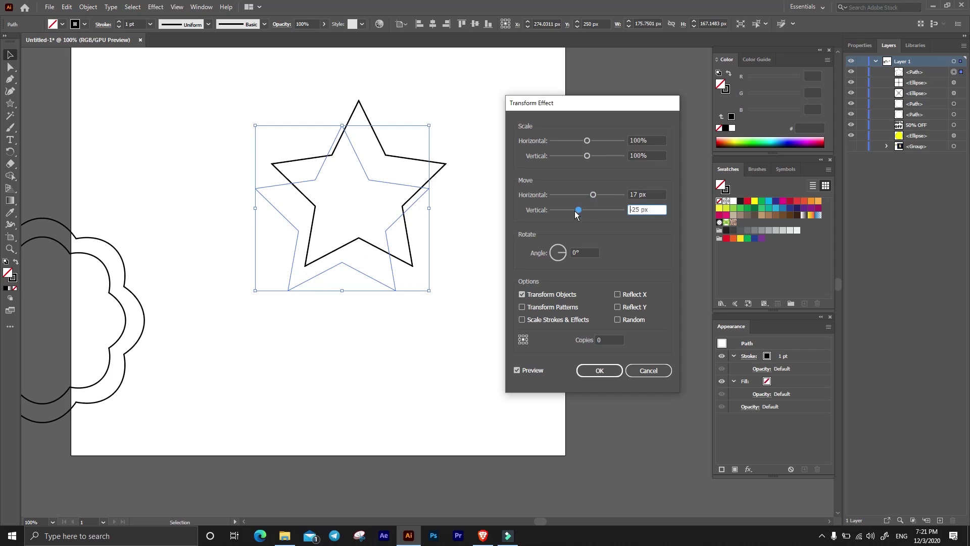
key("shift+Tab")
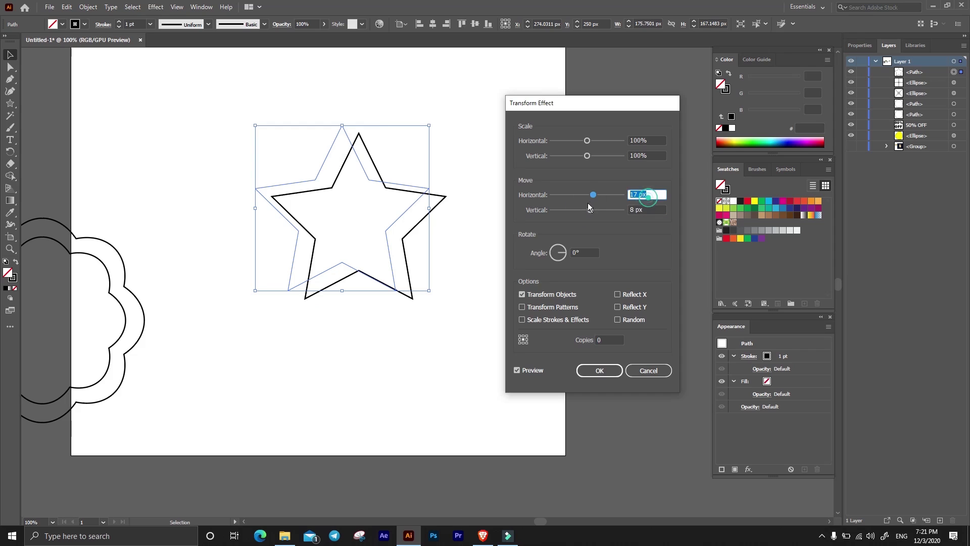
type("0")
key("Tab")
Set vertical move to 0, angle to 23°, and enable Reflect X and Random.
type("0")
key("Tab")
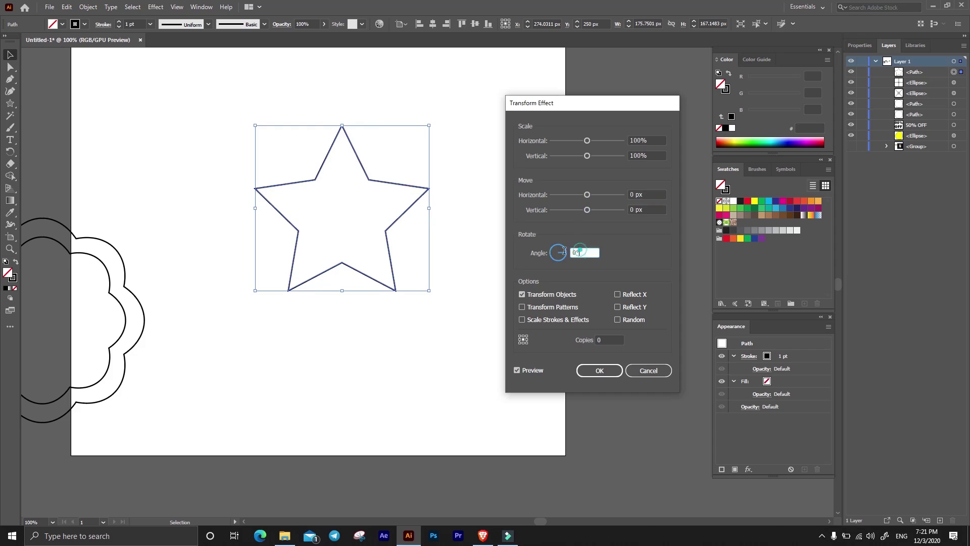
key("Up")
key("Up")
key("Up")
key("Up")
key("Up")
key("Up")
key("Up")
key("Up")
key("Up")
key("Up")
key("Up")
key("Up")
key("Up")
key("Up")
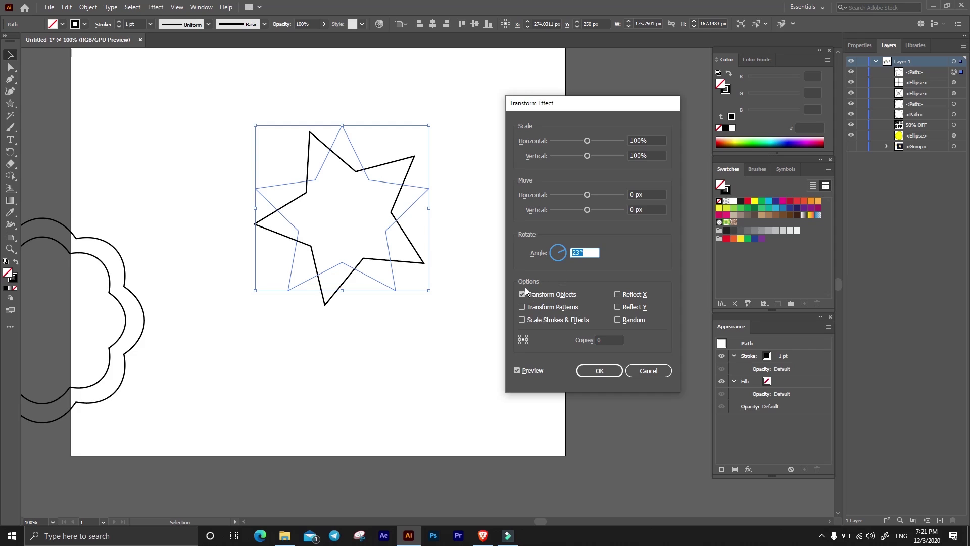
left_click(628, 295)
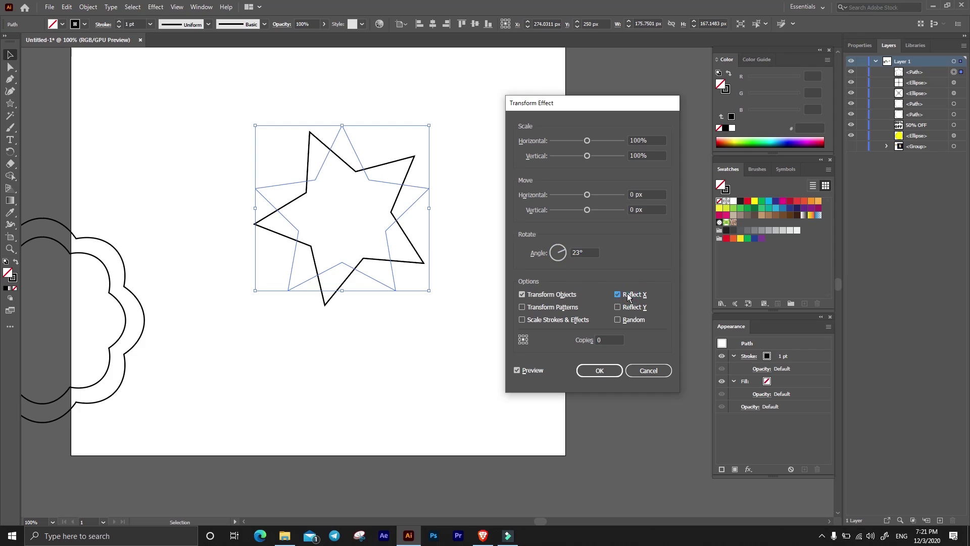
left_click(625, 308)
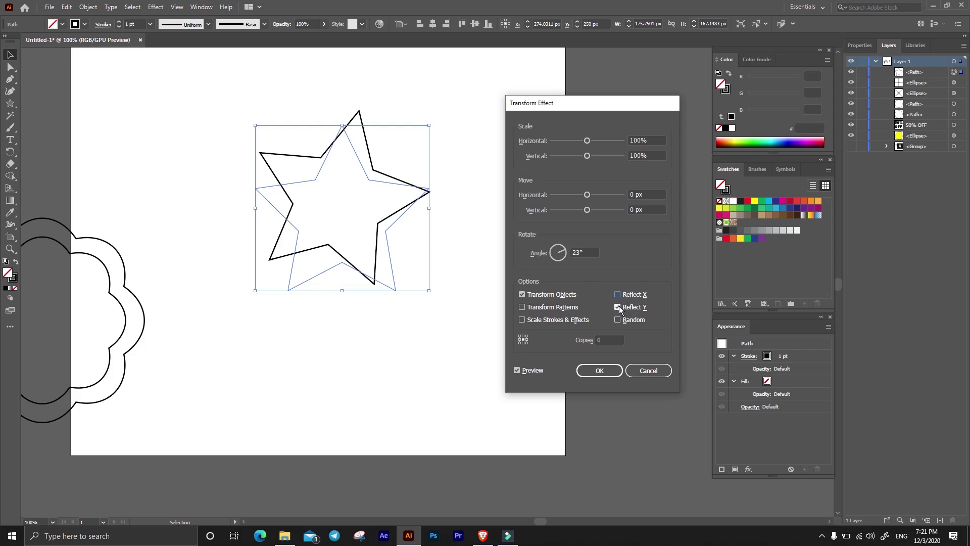
left_click(618, 294)
left_click(617, 319)
left_click(617, 320)
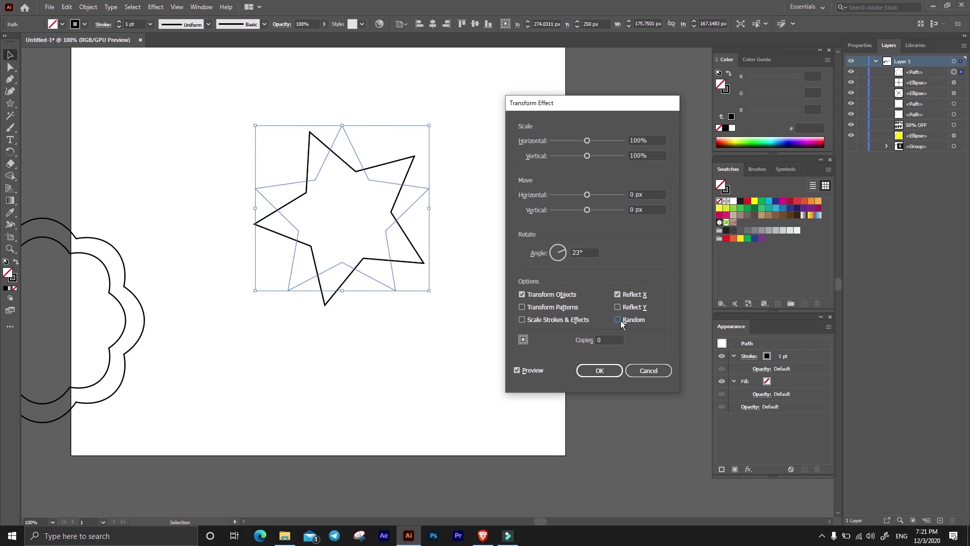
left_click(619, 321)
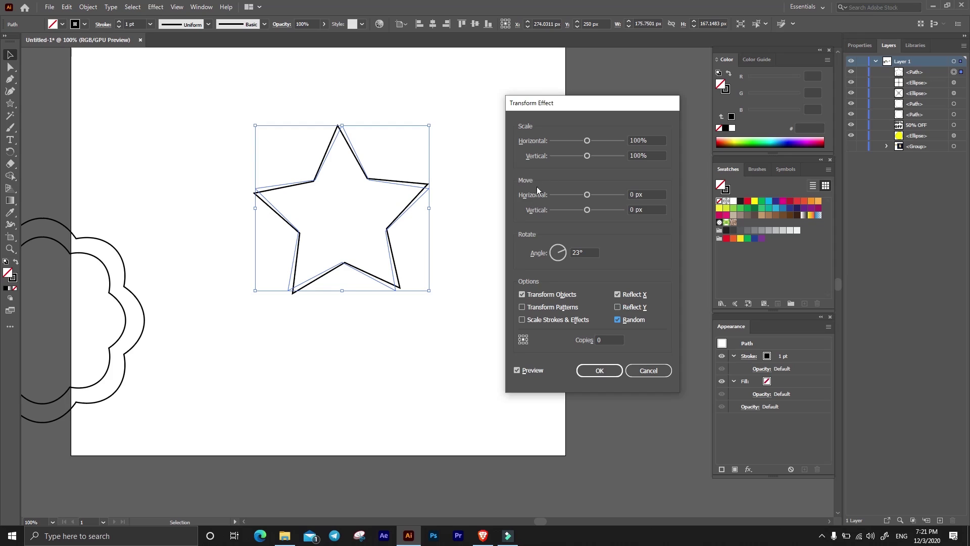
left_click(617, 294)
Toggle the Transform Objects/Patterns options and squeeze Horizontal Scale to 52%.
left_click(523, 306)
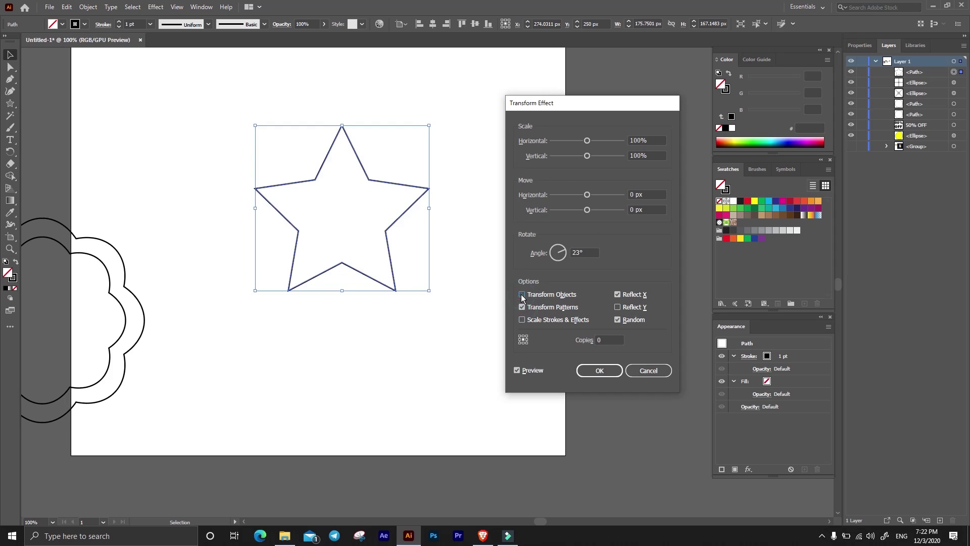
left_click(522, 294)
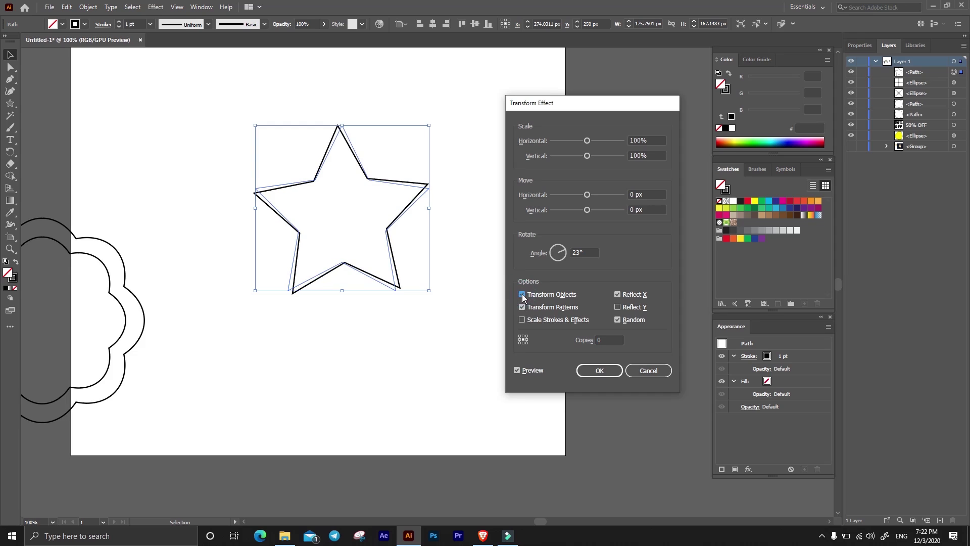
left_click(523, 295)
left_click(523, 294)
double_click(522, 307)
left_click(522, 319)
left_click_drag(586, 140, 570, 141)
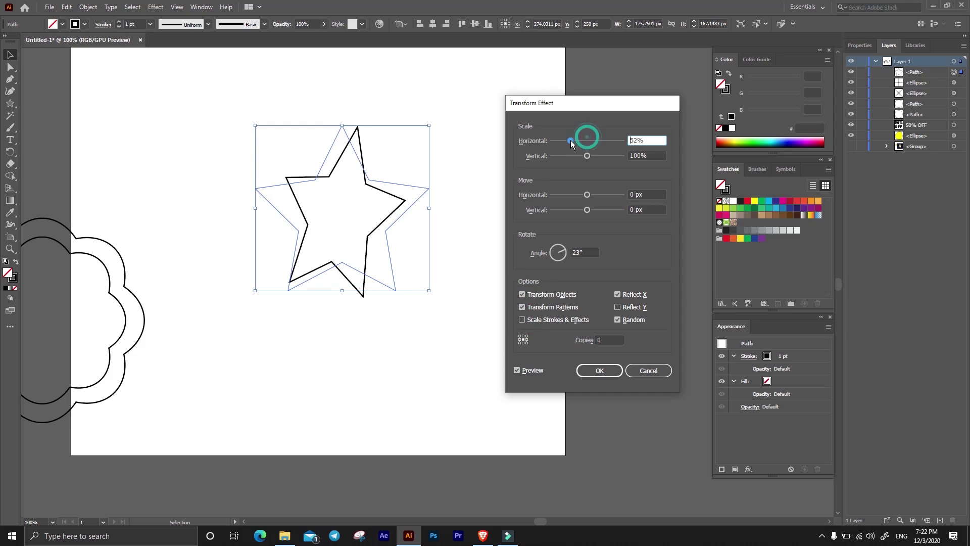
Turn off stroke scaling and preview 222 copies of the star.
left_click(522, 320)
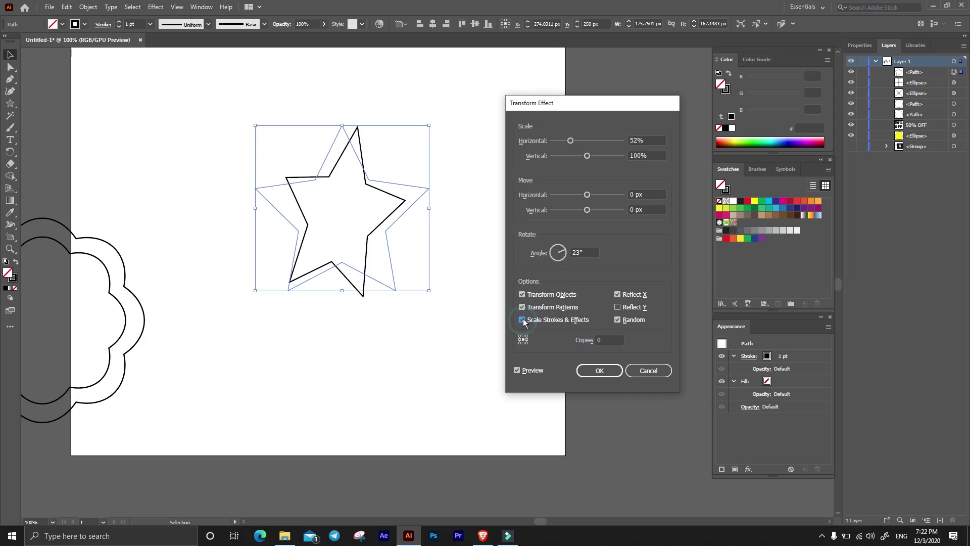
key("Tab")
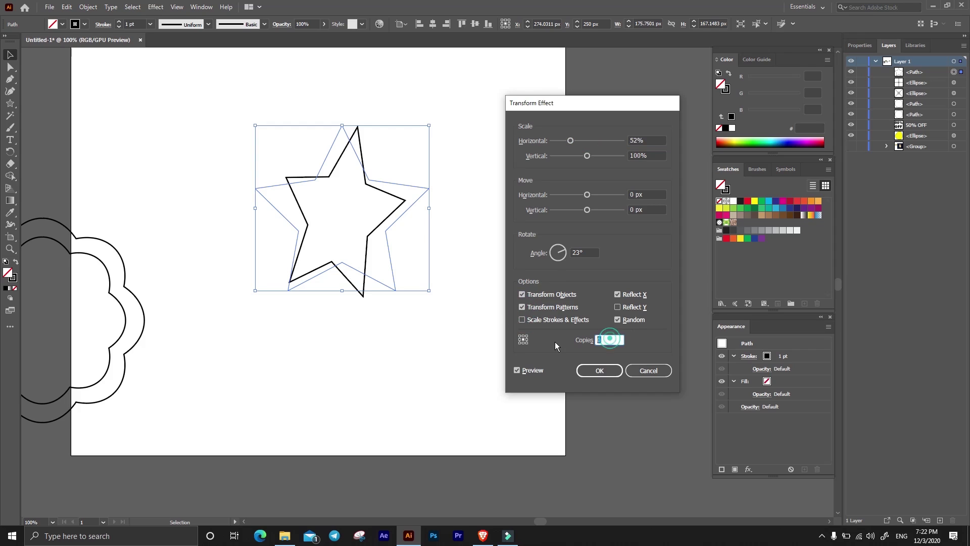
type("222")
left_click(518, 371)
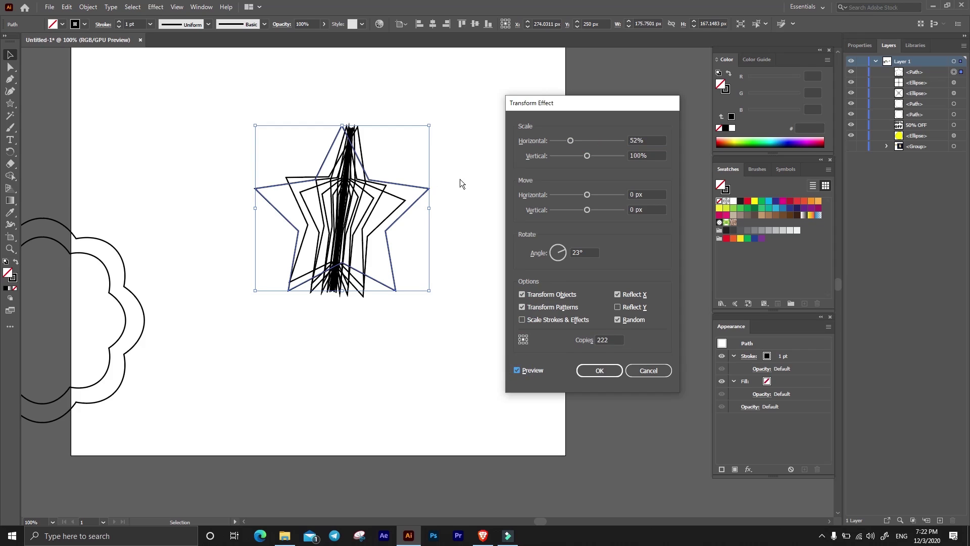
Set scale to 95%/95%, angle 0°, 30 copies, and uncheck Reflect X.
left_click(654, 141)
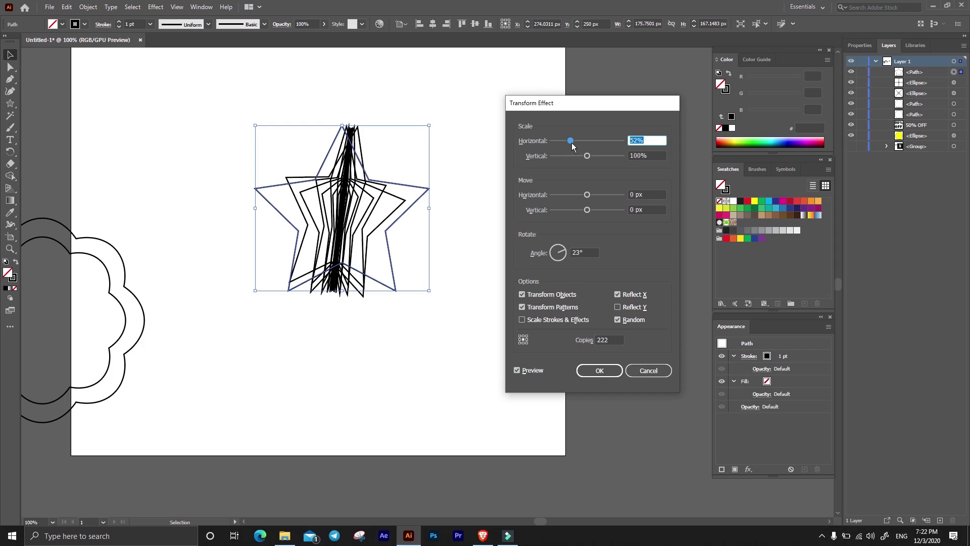
type("95")
key("Tab")
type("95")
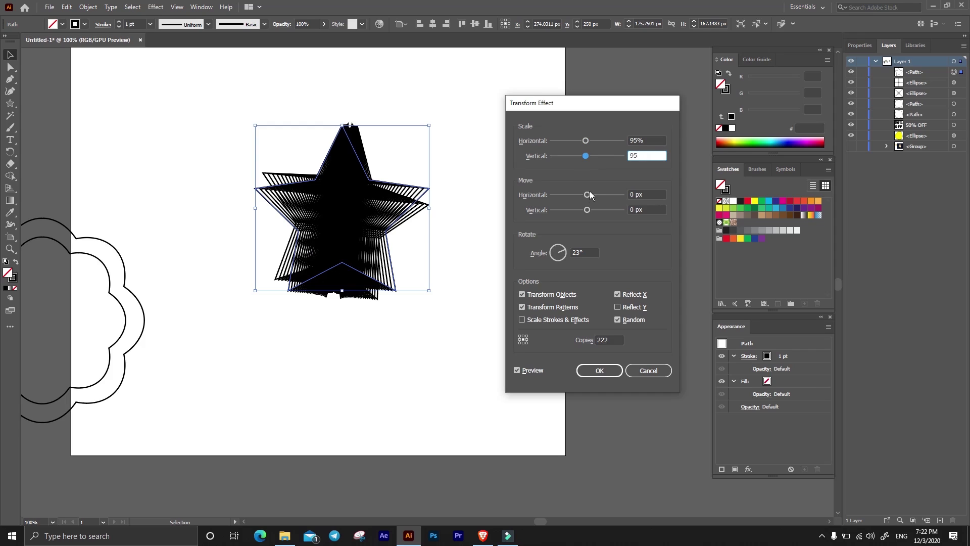
key("Tab")
key("Tab")
key("Tab")
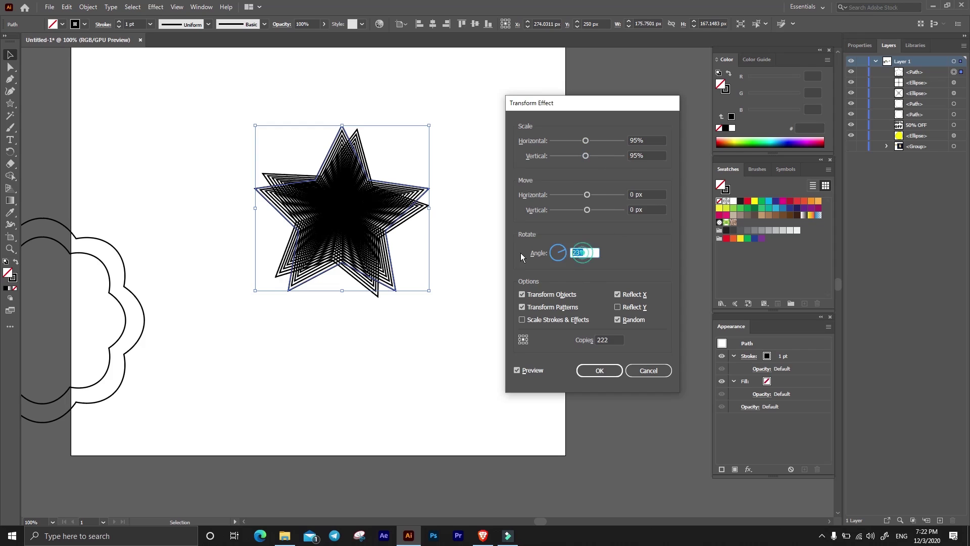
type("0")
key("Tab")
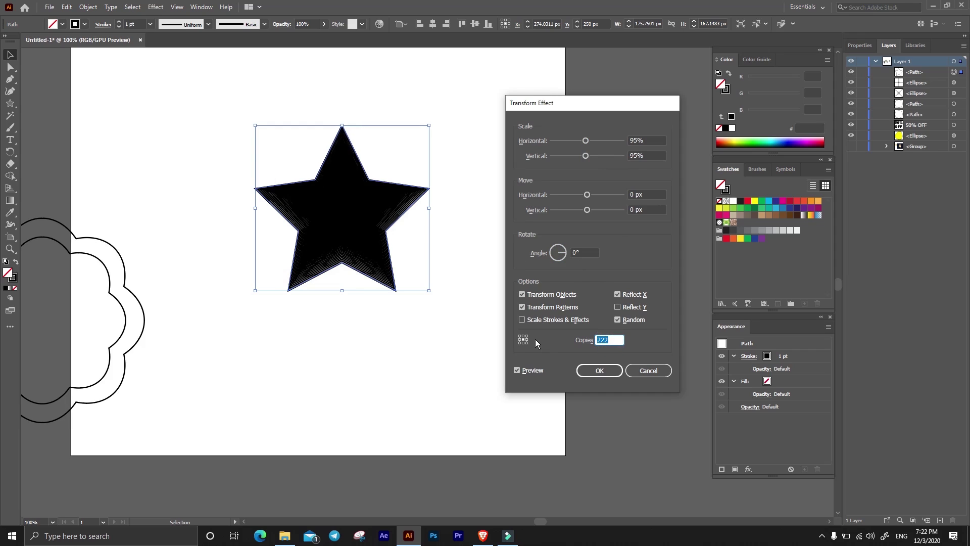
type("30")
left_click(617, 320)
Turn off Random and try copy counts of 15 and 3.
left_click(617, 295)
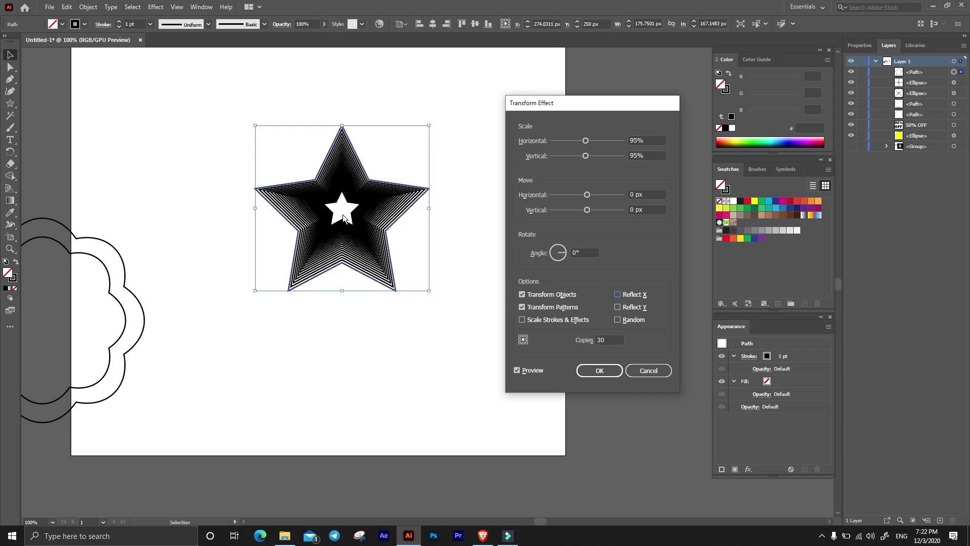
double_click(611, 337)
type("15")
key("Tab")
double_click(611, 336)
type("3")
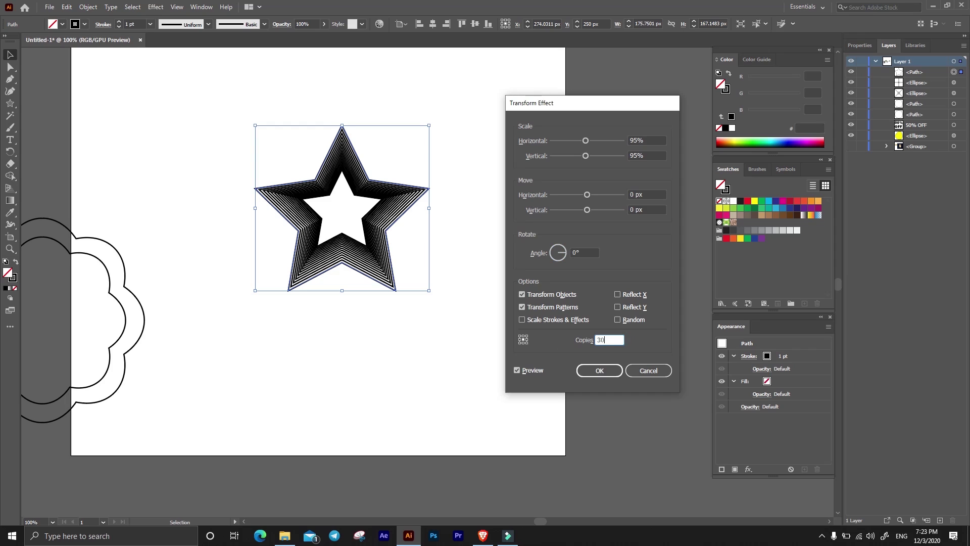
Uncheck Transform Patterns and settle the rotation angle at 3° per copy.
left_click(522, 307)
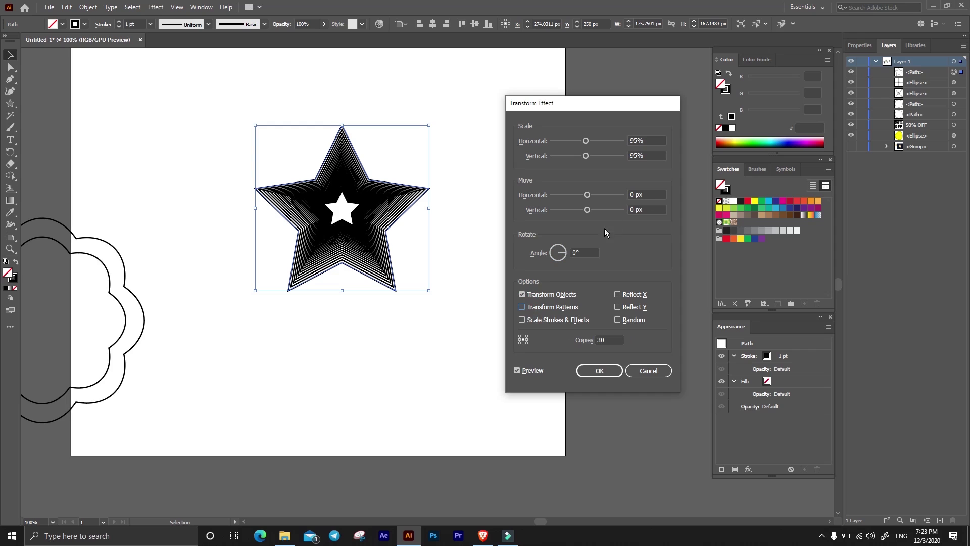
double_click(588, 251)
key("Up")
key("Up")
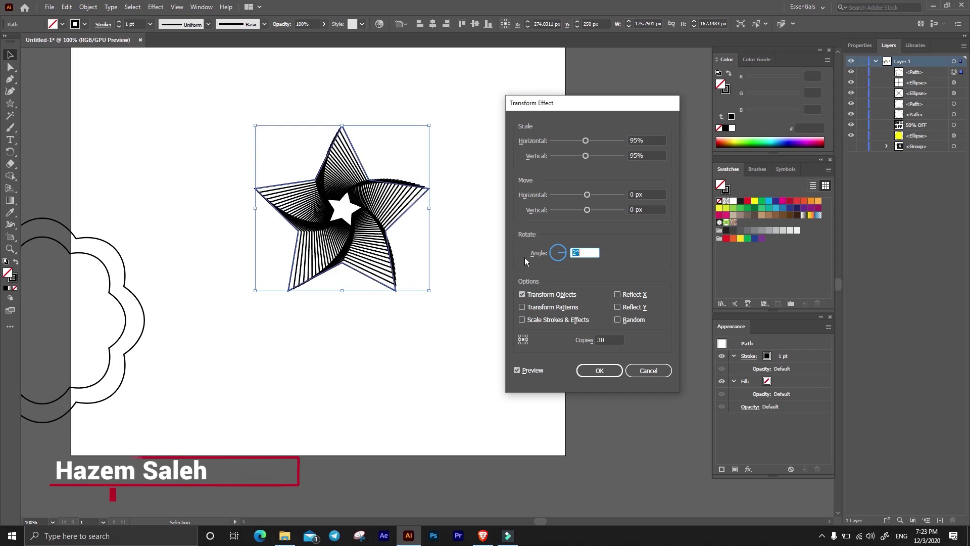
key("Up")
key("Up")
key("Up")
key("Up")
key("Up")
key("Up")
key("Up")
key("Up")
key("Up")
key("Up")
key("Up")
key("Up")
key("Up")
key("Up")
key("Up")
key("Up")
key("Up")
key("Up")
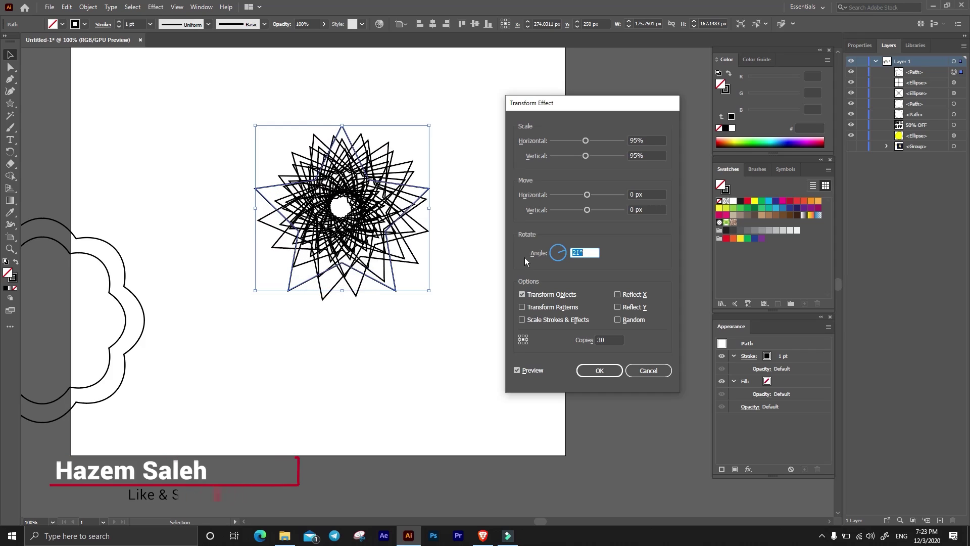
key("Up")
key("Up")
key("Up")
key("Down")
key("Down")
key("Down")
key("Down")
key("Down")
key("Down")
key("Down")
key("Down")
key("Down")
key("Down")
key("Down")
key("Down")
key("Down")
key("Up")
key("Up")
key("Up")
key("Down")
key("Down")
key("Down")
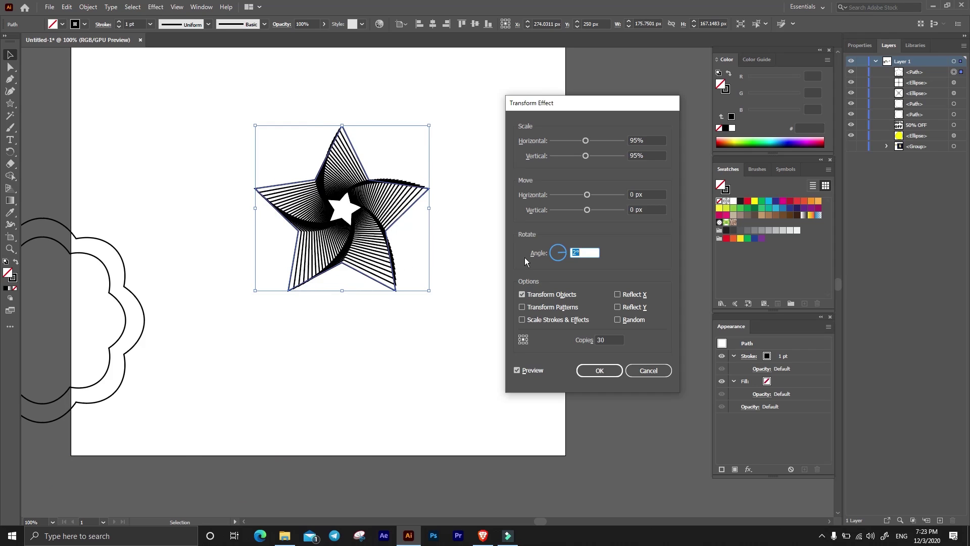
Apply the Transform, expand the swirl star's appearance into editable lines, and fill it yellow.
left_click(608, 375)
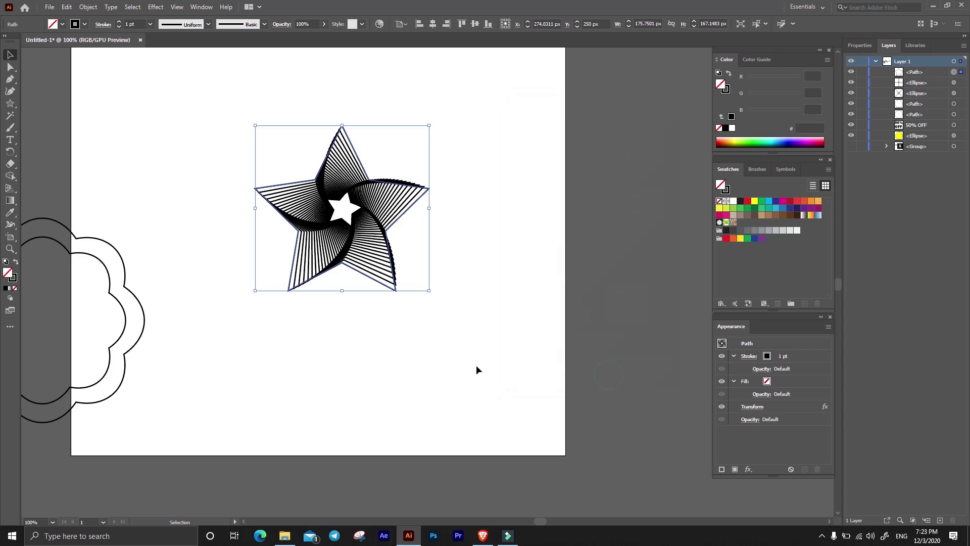
left_click(476, 365)
scroll(384, 305, "up", 2)
left_click_drag(282, 182, 452, 357)
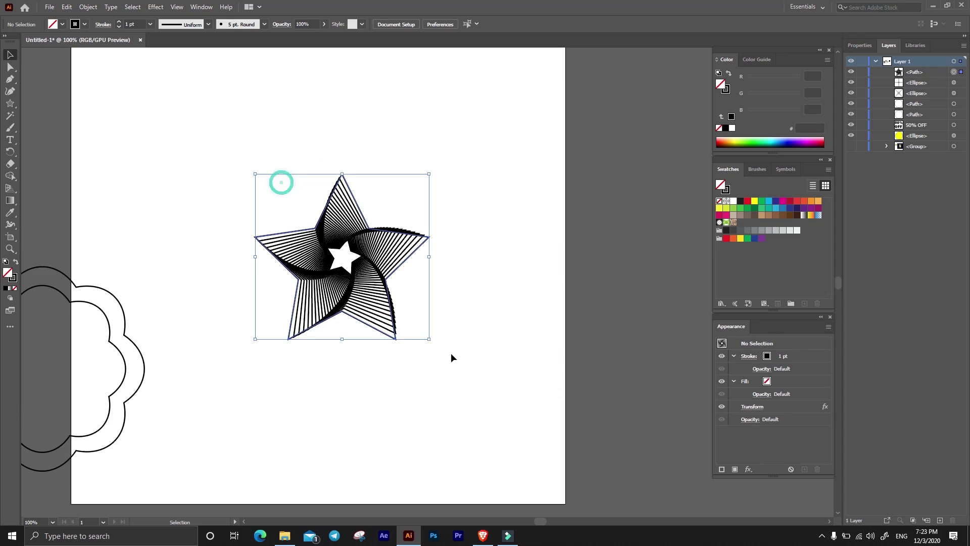
left_click(88, 6)
left_click(124, 137)
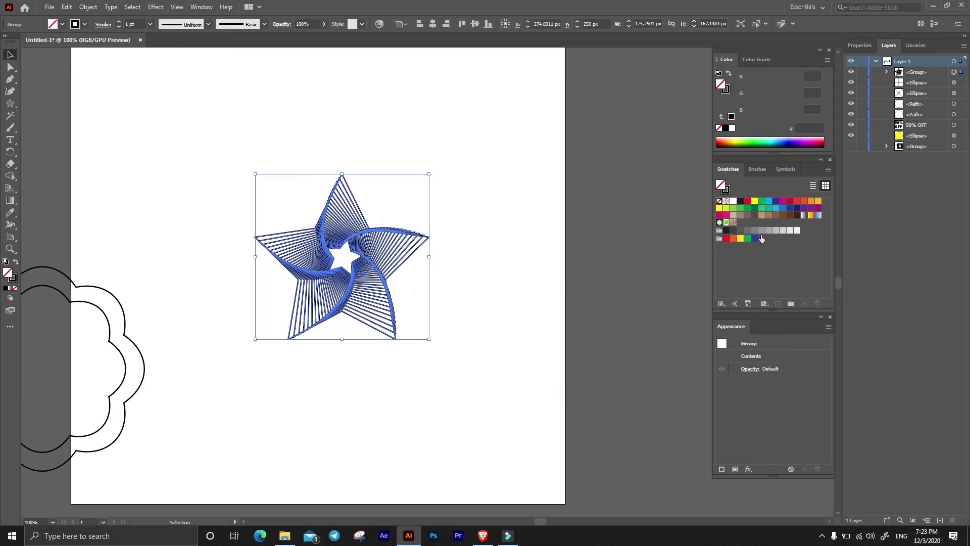
left_click(754, 202)
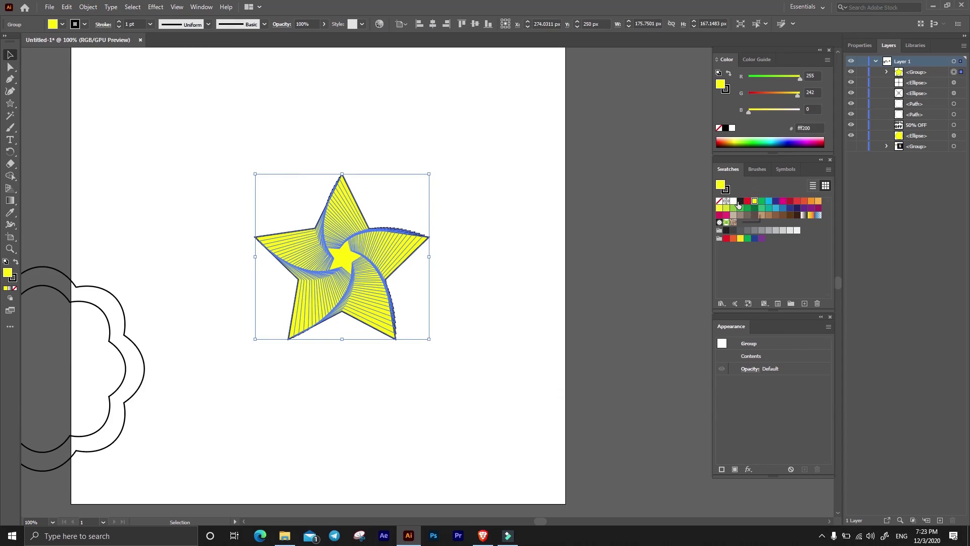
left_click(194, 7)
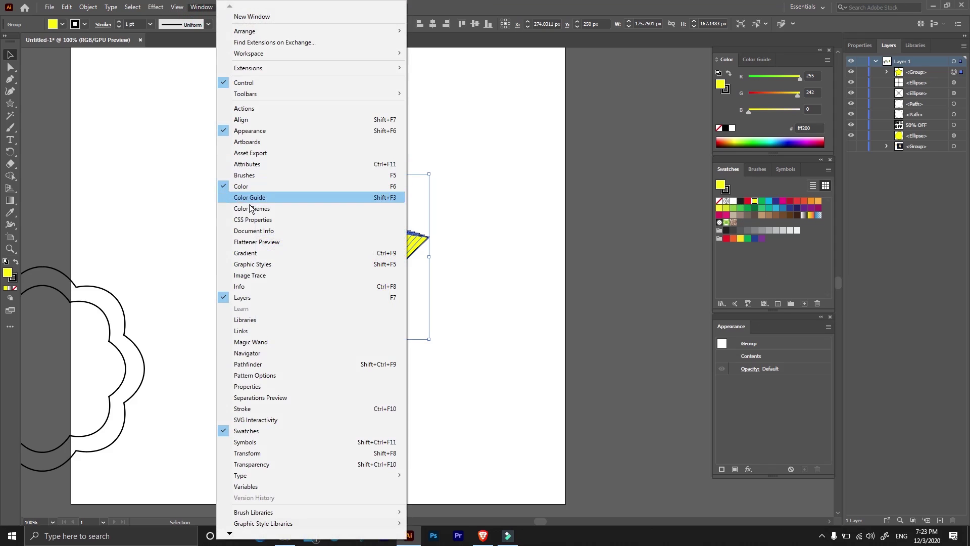
Give the swirl star's strokes the Orange, Yellow gradient preset with no fill.
left_click(272, 254)
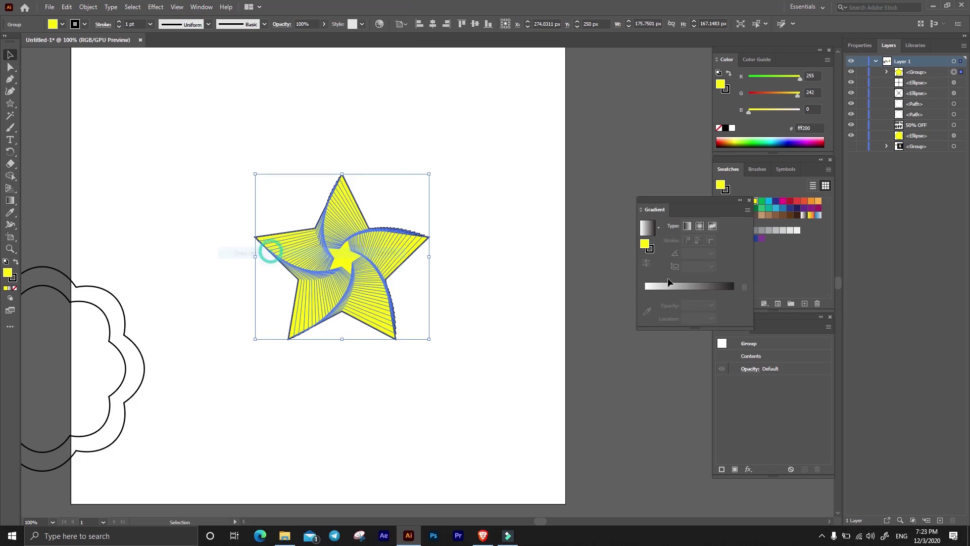
left_click(696, 287)
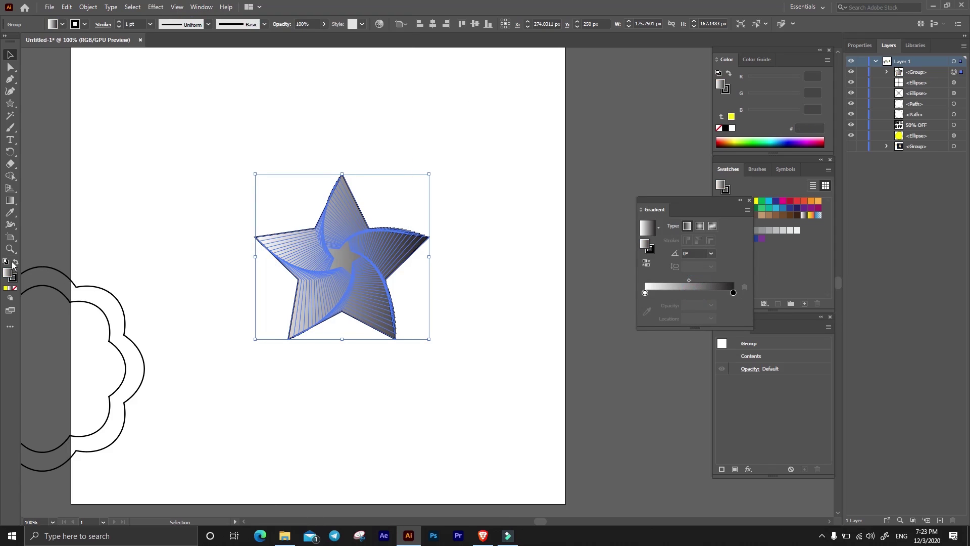
left_click(15, 261)
left_click(10, 288)
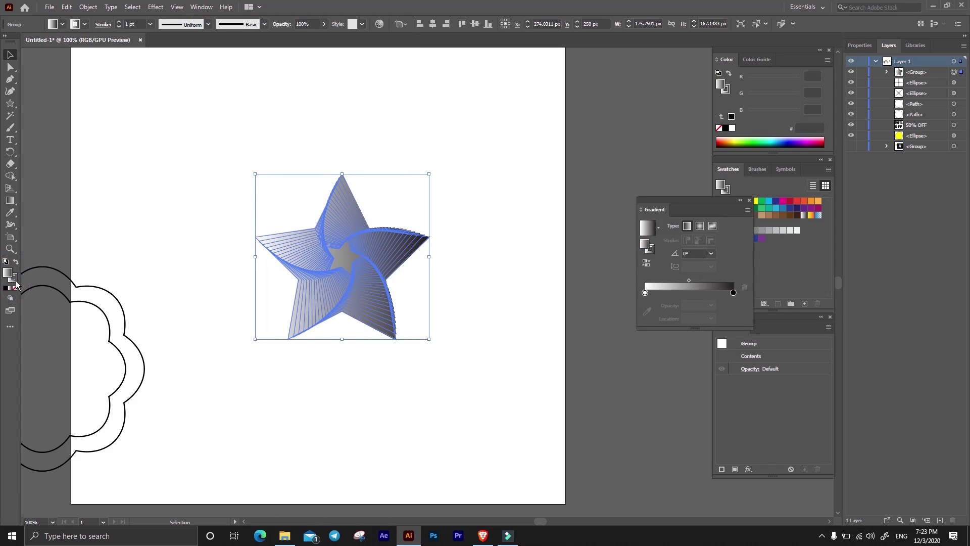
left_click(15, 287)
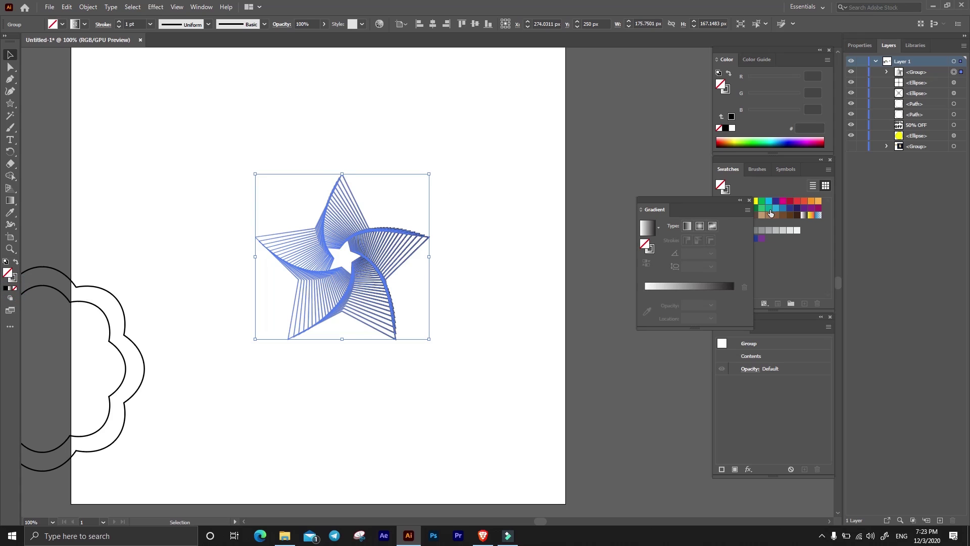
left_click(676, 286)
left_click(658, 228)
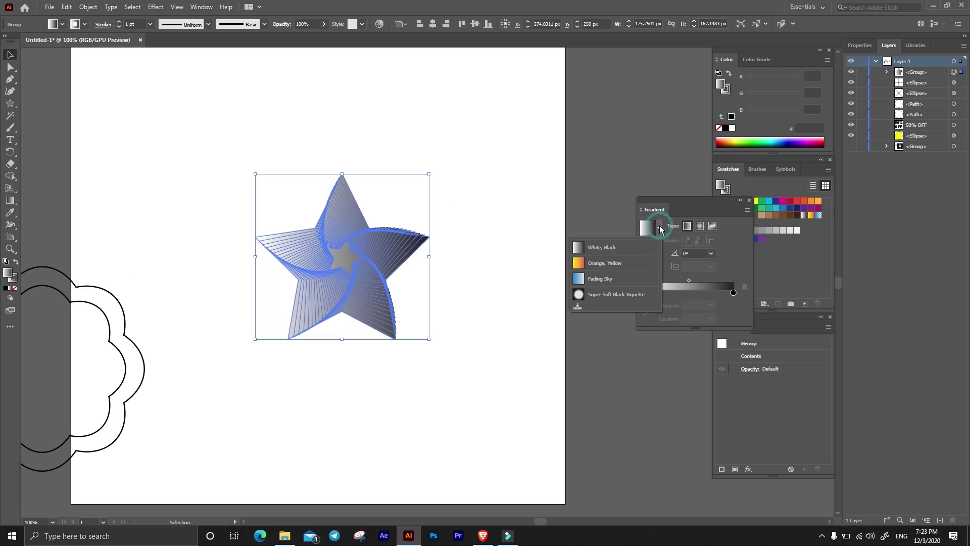
left_click(587, 263)
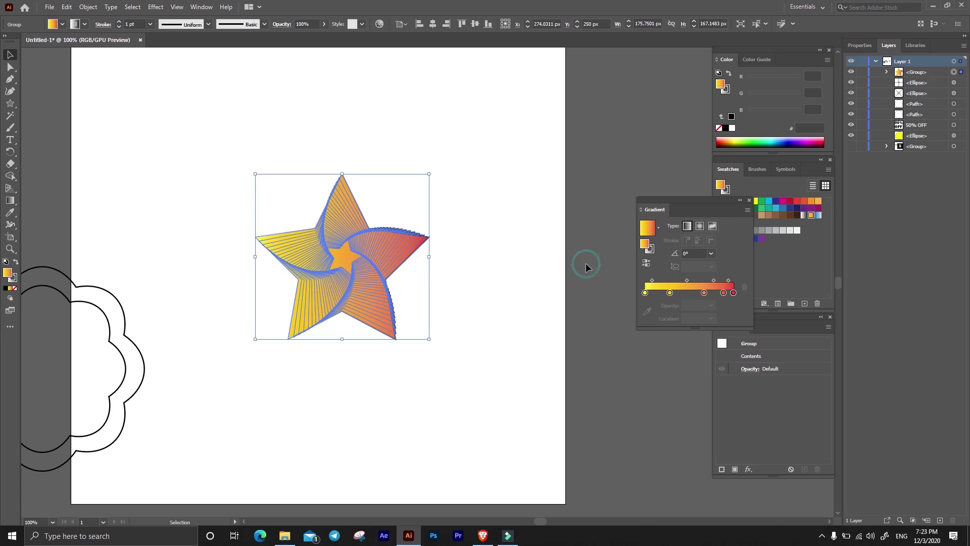
left_click(16, 260)
left_click(14, 288)
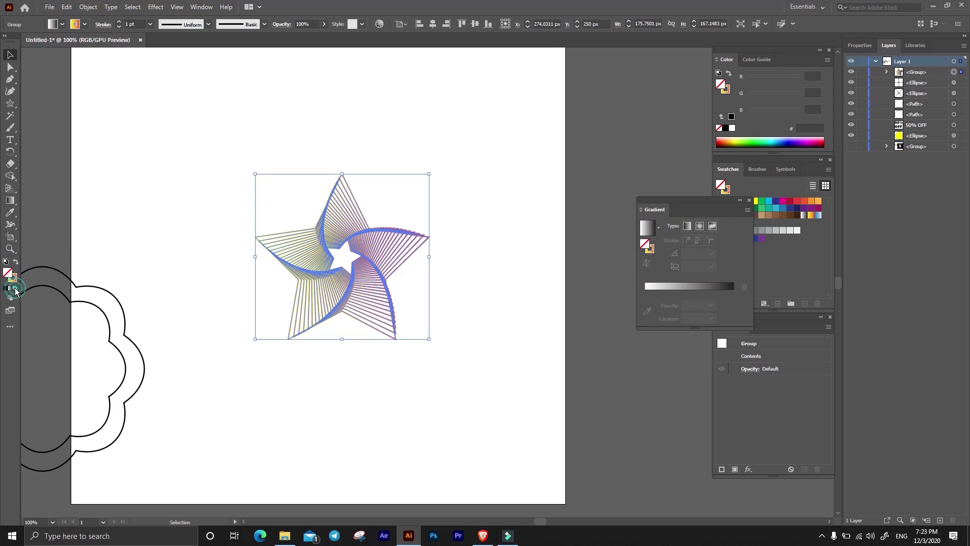
left_click(475, 152)
Move the gradient swirl star off the artboard to the upper-left pasteboard.
scroll(354, 301, "up", 1)
scroll(354, 302, "down", 1)
left_click_drag(282, 195, 439, 313)
scroll(391, 267, "down", 2)
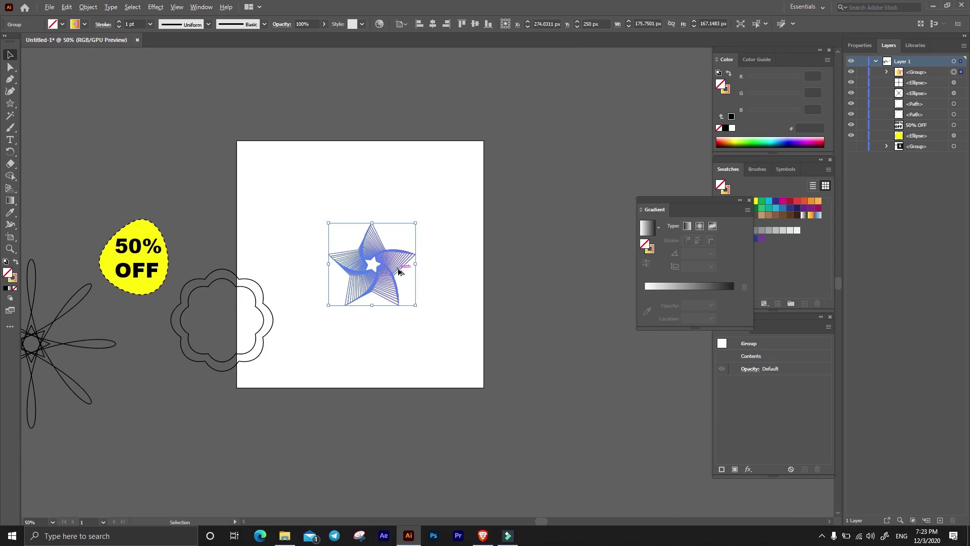
left_click(385, 264)
left_click_drag(366, 273, 169, 176)
left_click(405, 192)
Draw a new five-point star on the artboard and scale it down.
left_click_drag(10, 104, 48, 114)
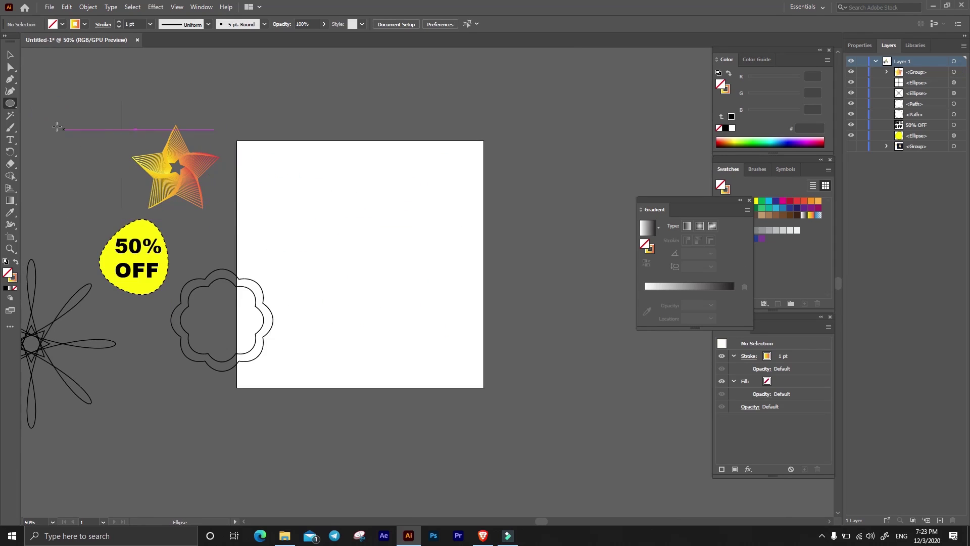
left_click_drag(10, 103, 52, 139)
left_click_drag(351, 219, 429, 284)
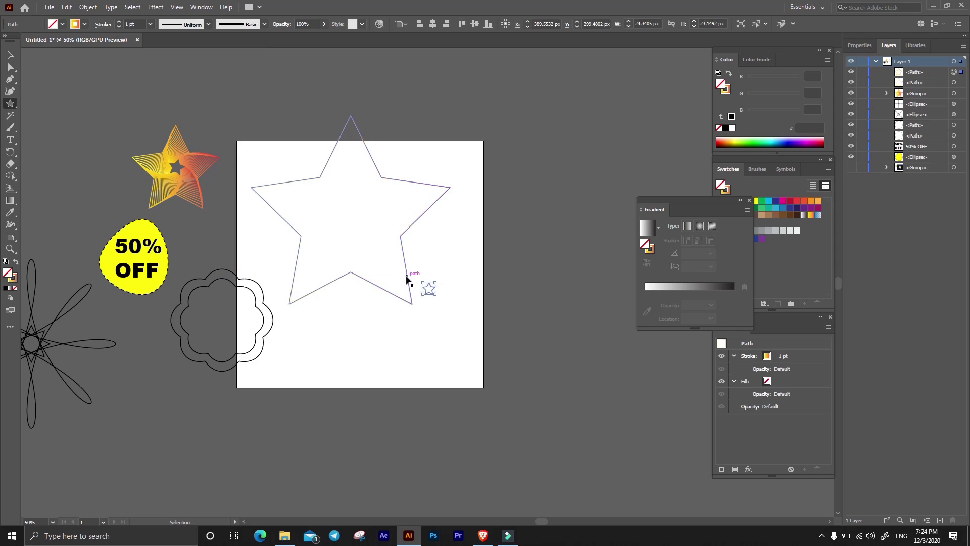
key("v")
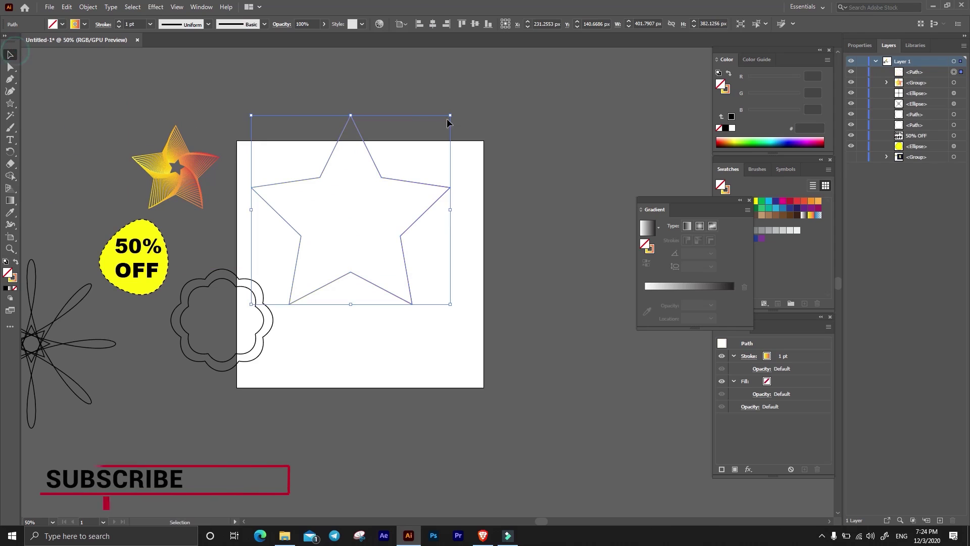
mouse_move(450, 114)
left_mouse_down()
mouse_move(431, 146)
mouse_move(407, 159)
left_mouse_up()
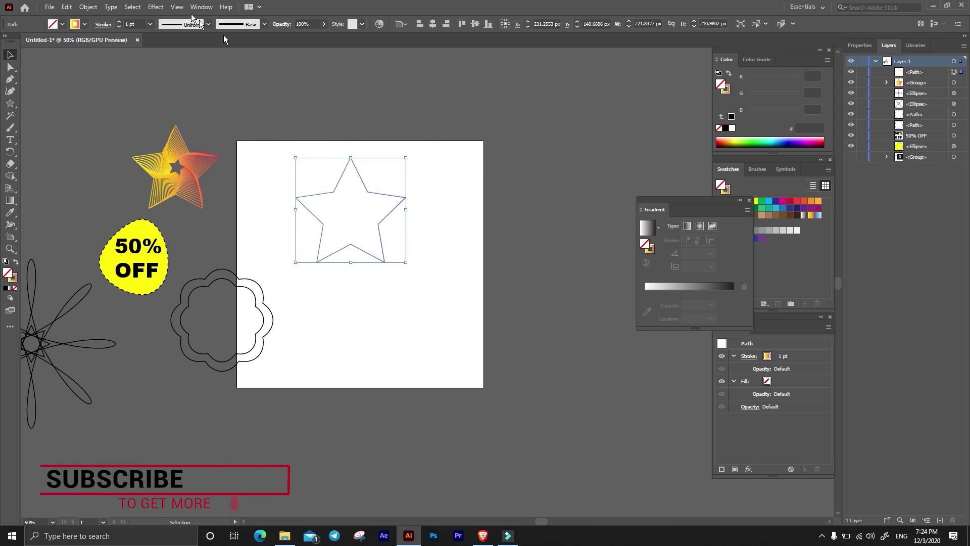
Preview a Tweak distortion on the new star, trying relative and absolute pixel amounts.
left_click(155, 7)
mouse_move(186, 90)
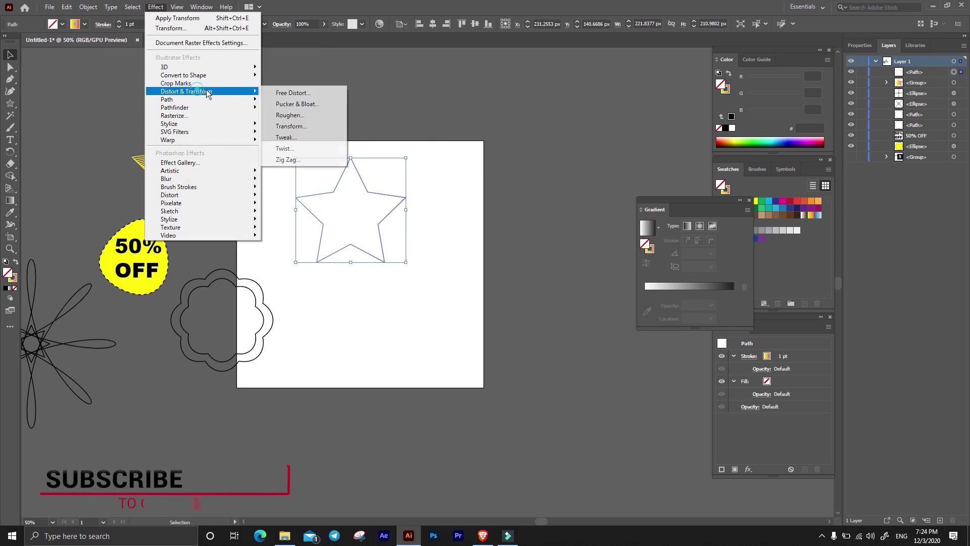
left_click(319, 138)
left_click_drag(481, 182, 516, 129)
left_click_drag(488, 171, 483, 187)
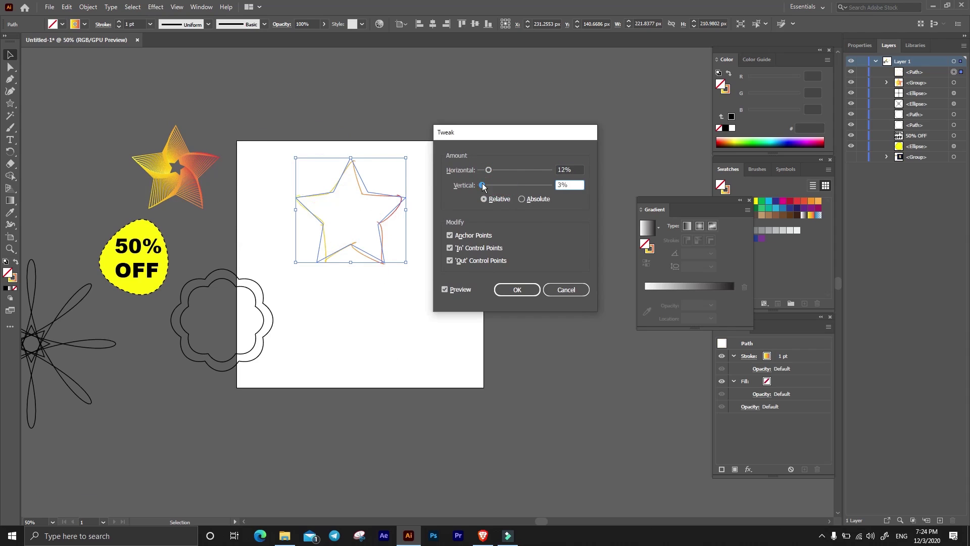
left_click(522, 199)
left_click(483, 200)
left_click(526, 200)
left_click(483, 200)
left_click(522, 199)
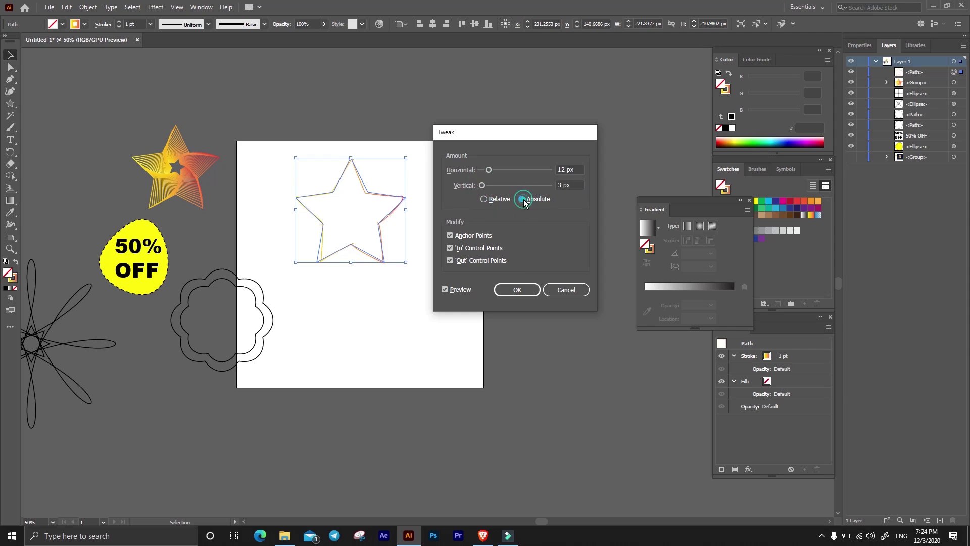
Toggle the anchor, in and out point options, raise amounts to 20 px, then cancel Tweak.
left_click(449, 235)
left_click(449, 235)
left_click(450, 248)
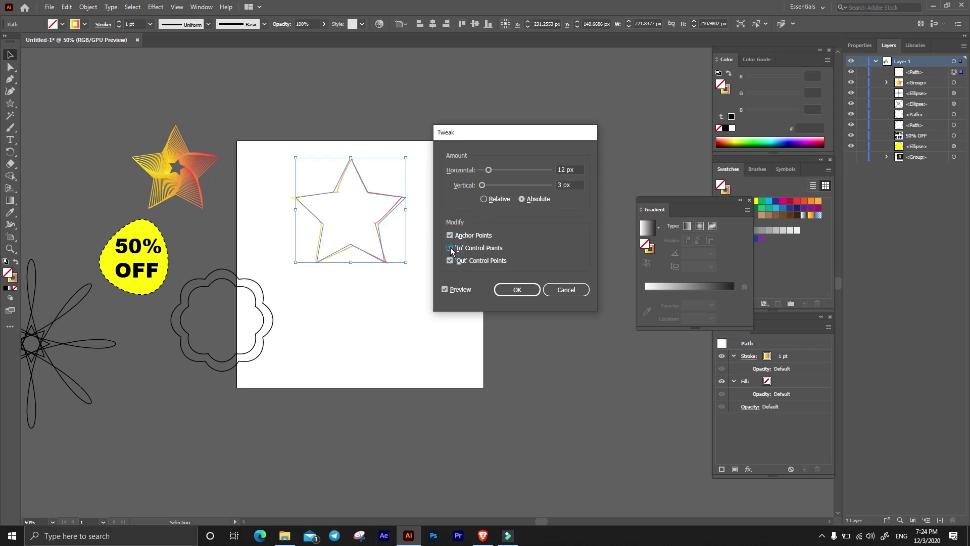
left_click(450, 248)
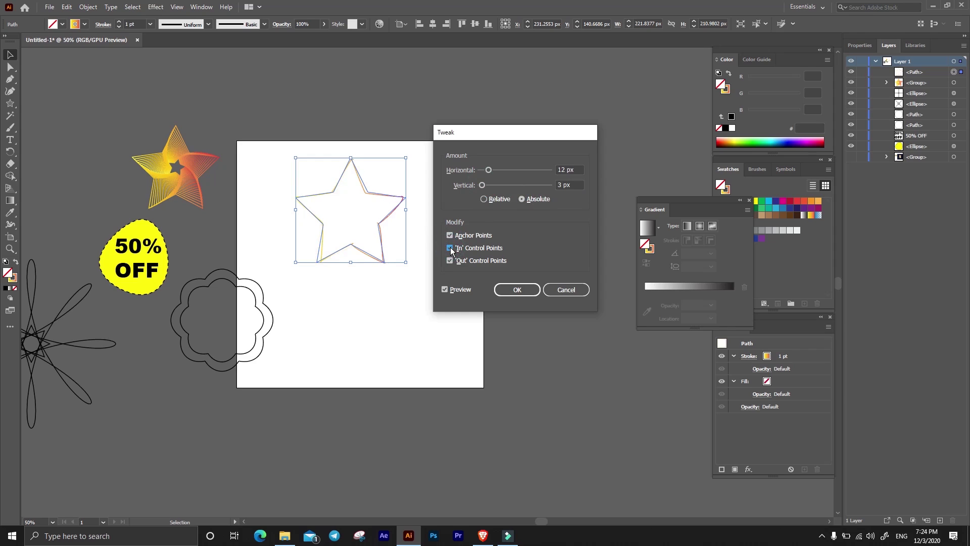
left_click(451, 248)
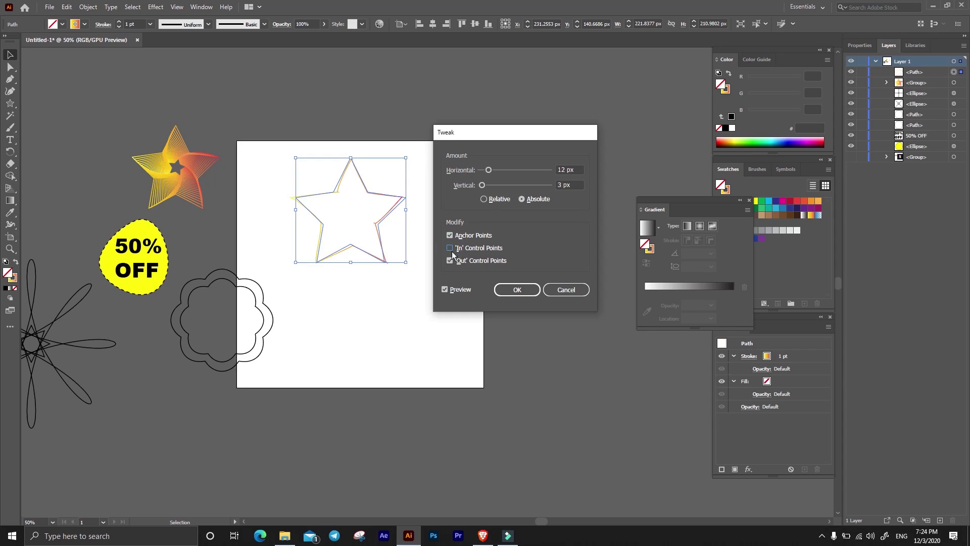
left_click(450, 261)
left_click(450, 248)
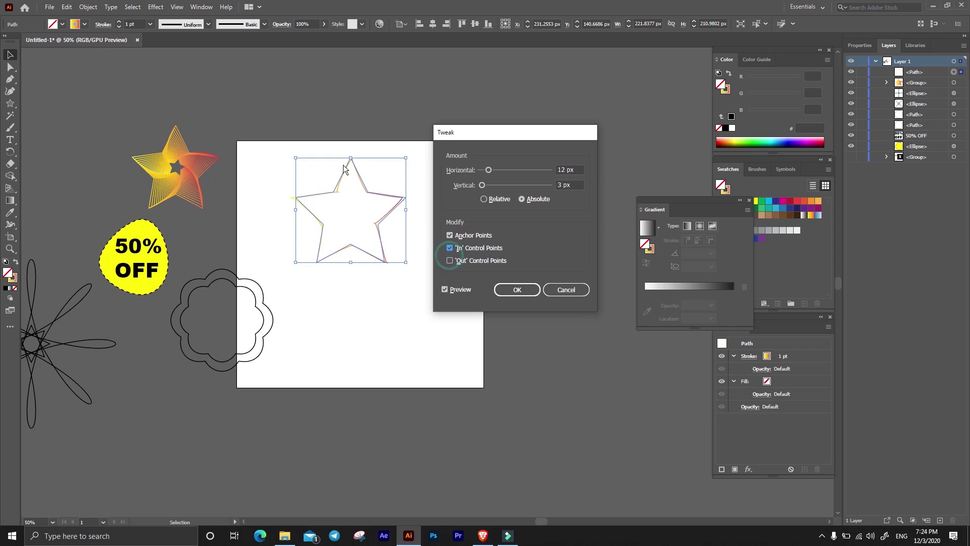
left_click(450, 261)
left_click_drag(488, 170, 494, 186)
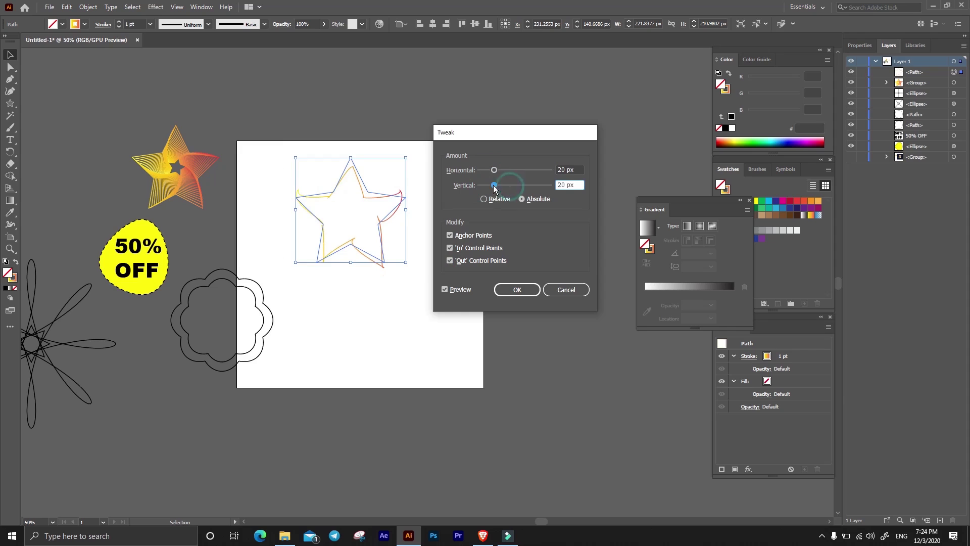
left_click(566, 290)
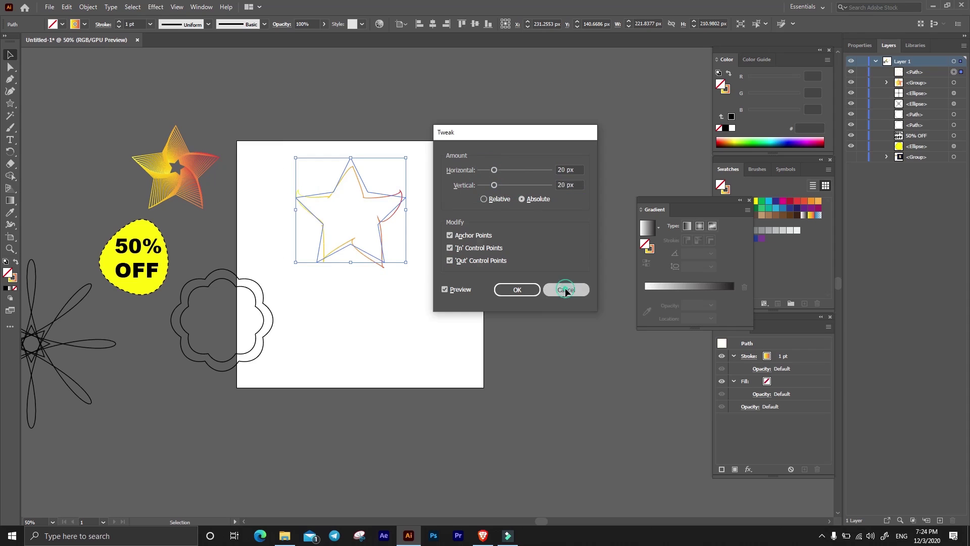
left_click(156, 7)
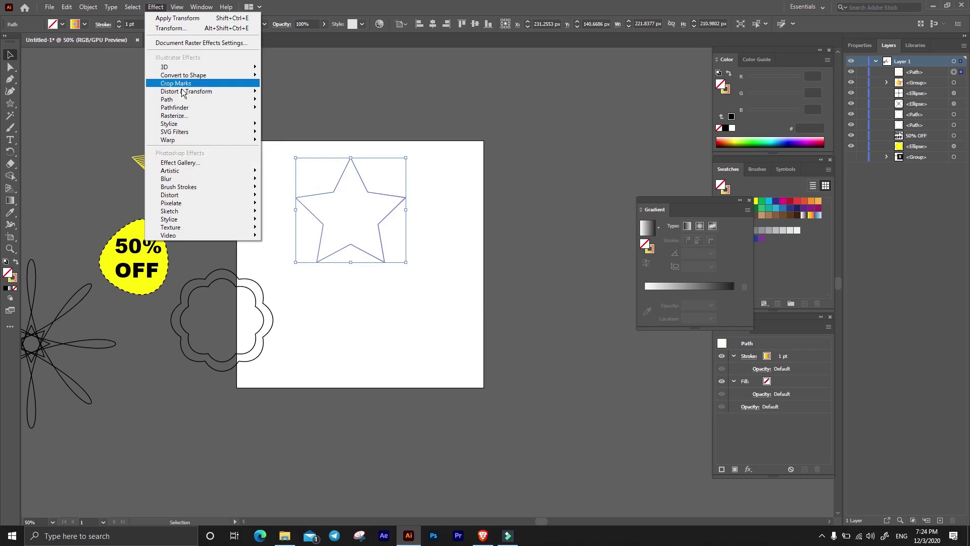
mouse_move(187, 91)
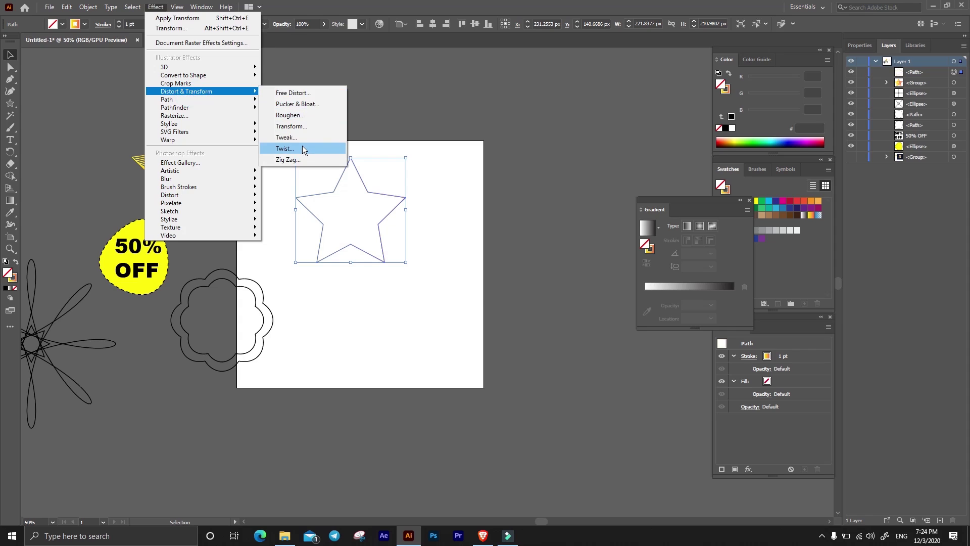
Preview a Twist on the star at increasing angles up to 62°, then cancel it.
left_click(304, 149)
left_click_drag(500, 233, 568, 170)
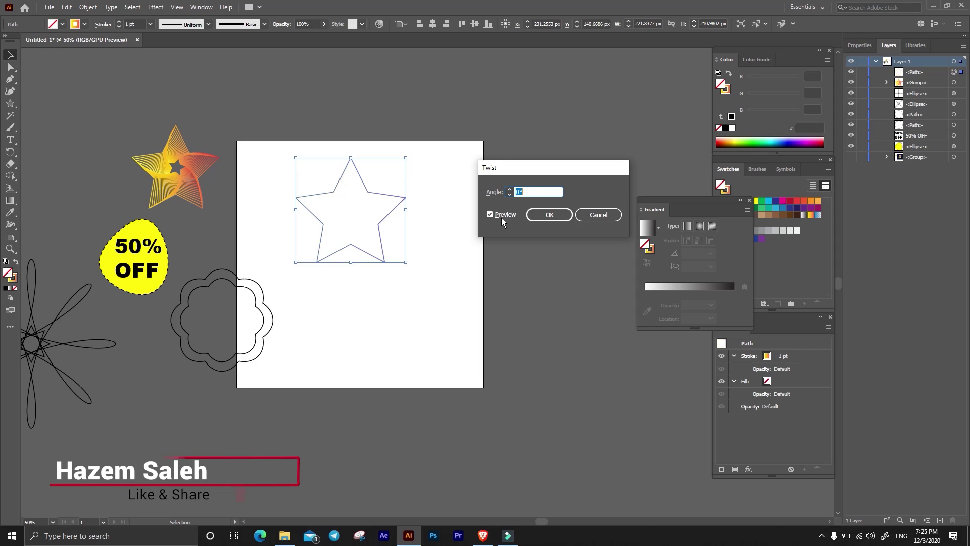
key("Up")
key("Up")
key("Up")
key("Up")
key("Up")
key("Up")
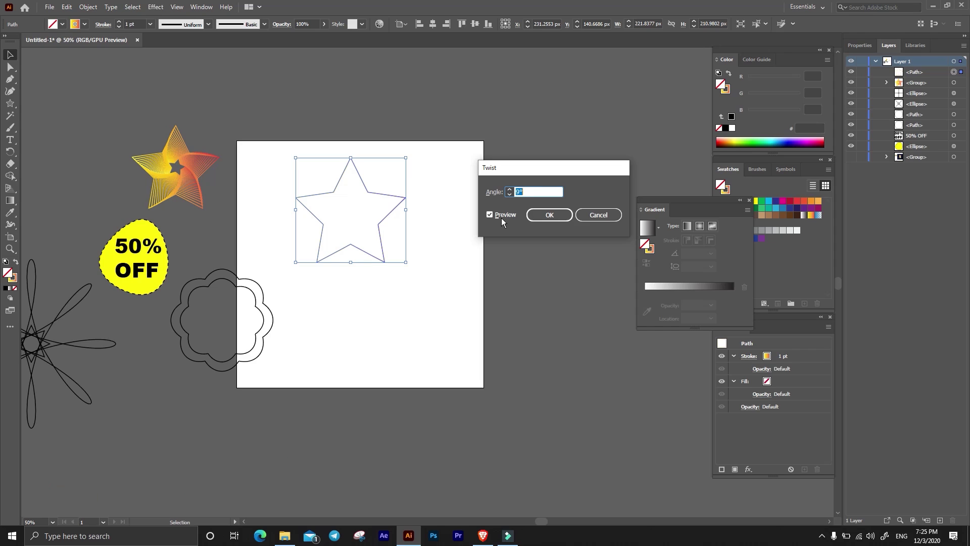
key("Up")
key("Up")
key("Up")
left_click(494, 216)
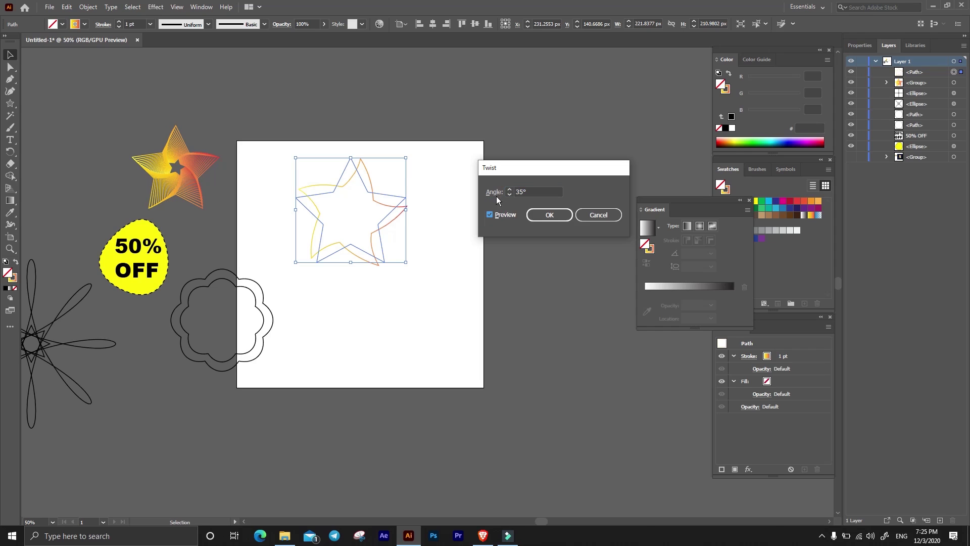
left_click(510, 192)
key("Up")
key("Up")
key("Up")
key("Up")
key("Up")
key("Up")
key("Up")
key("Up")
key("Up")
key("Up")
key("Up")
key("Up")
key("Up")
key("Up")
key("Up")
key("Up")
key("Up")
key("Up")
key("Up")
key("Up")
key("Up")
key("Up")
key("Up")
key("Up")
left_click(596, 215)
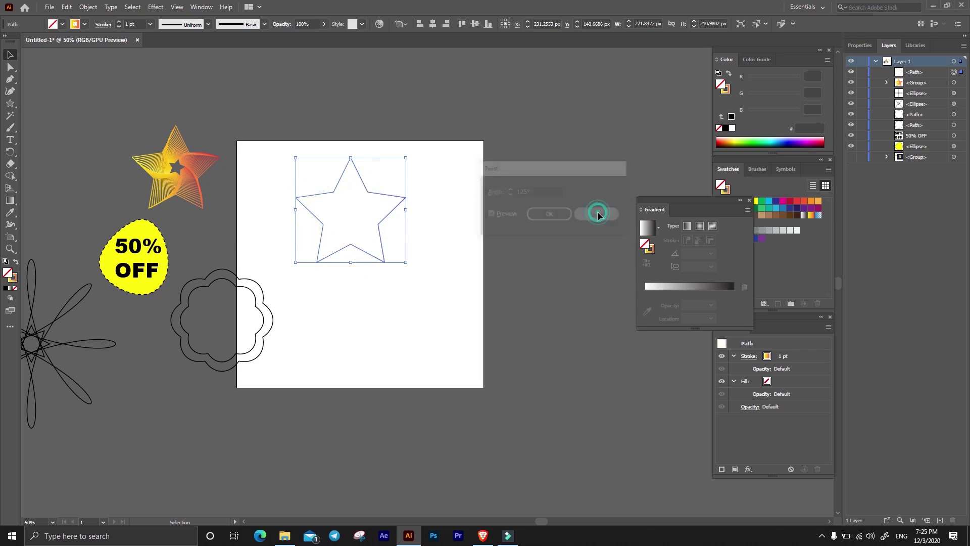
left_click(164, 9)
mouse_move(187, 91)
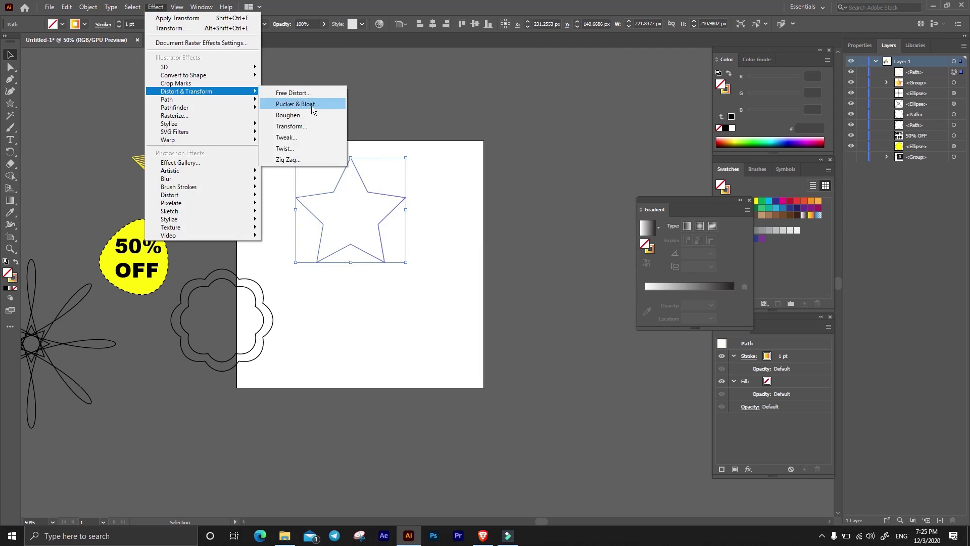
Apply a Zig Zag effect with absolute size, smooth points and 51 ridges per segment, then swap fill and stroke.
left_click(332, 160)
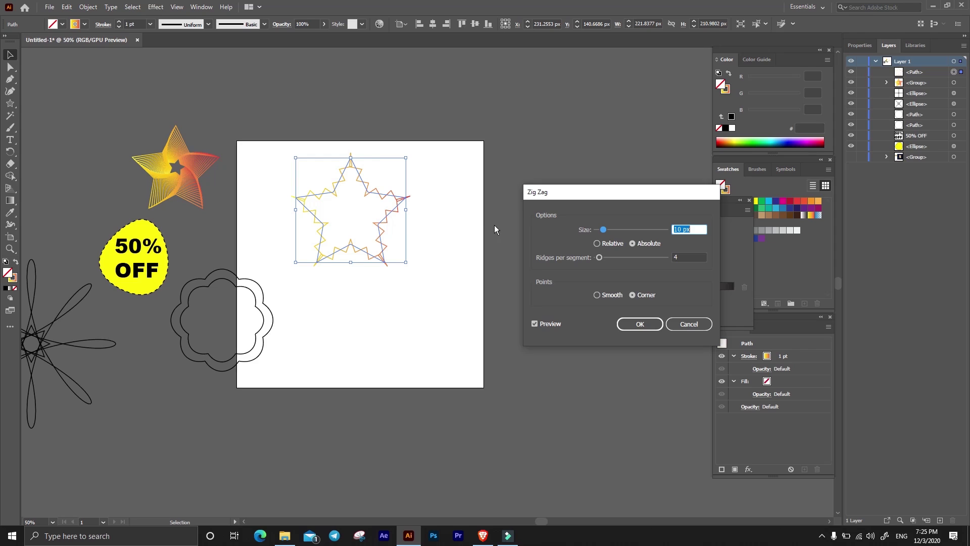
left_click(600, 244)
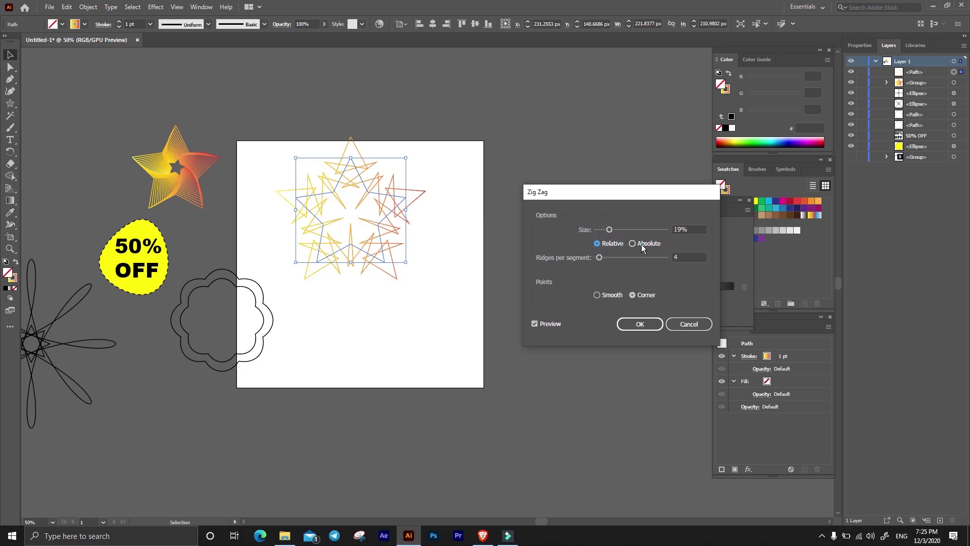
left_click(642, 246)
left_click(601, 295)
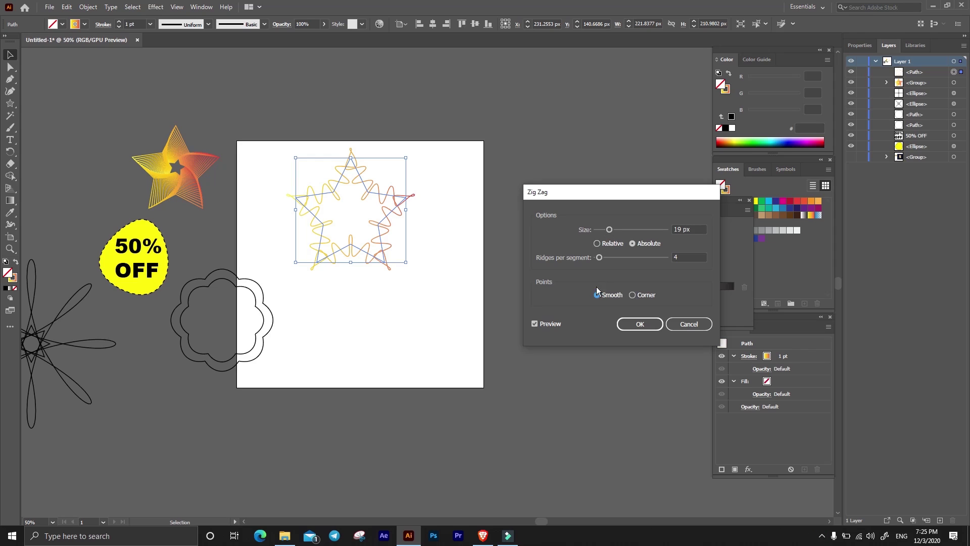
mouse_move(599, 258)
left_mouse_down()
mouse_move(633, 259)
mouse_move(621, 229)
mouse_move(601, 230)
left_mouse_up()
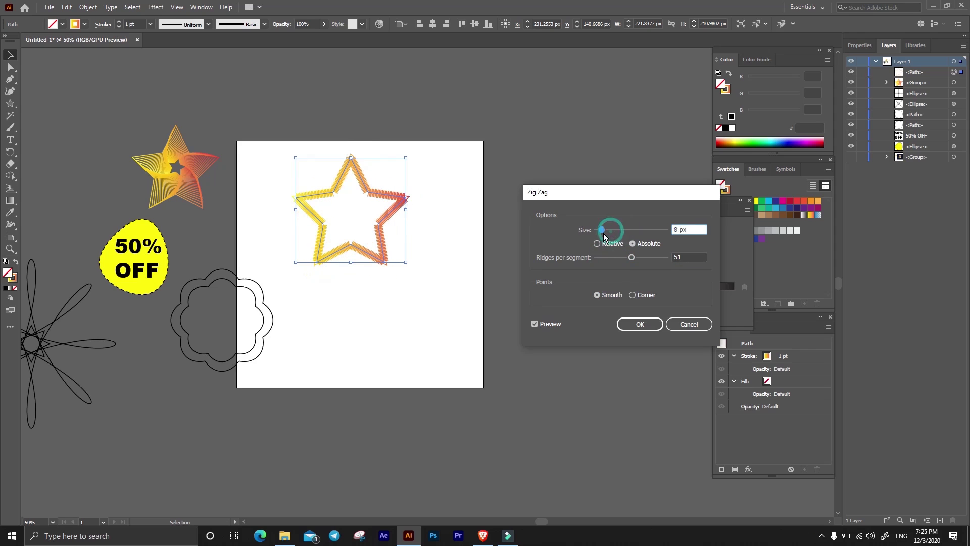
left_click(639, 326)
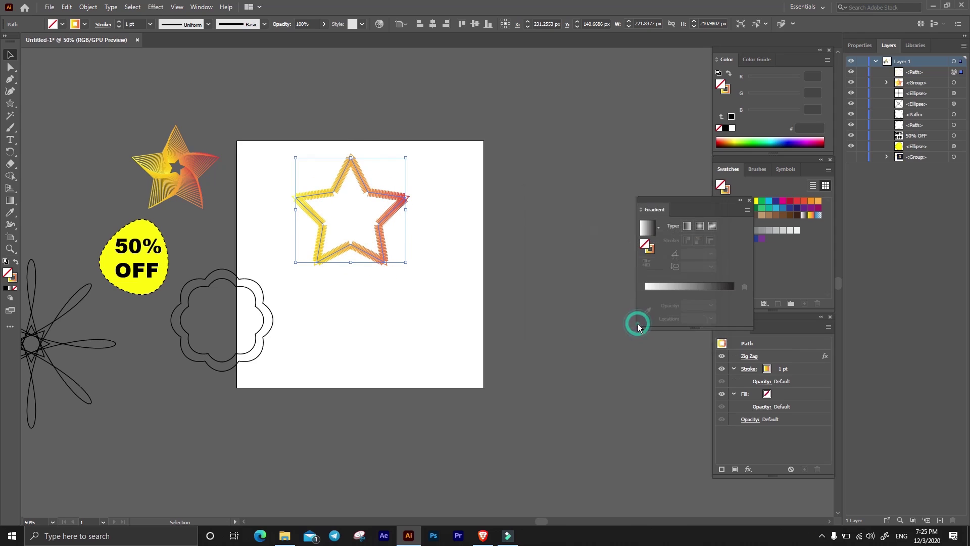
left_click(17, 262)
Center the zig-zag star in view and change its fill to solid black.
left_click(359, 307)
scroll(376, 269, "up", 2)
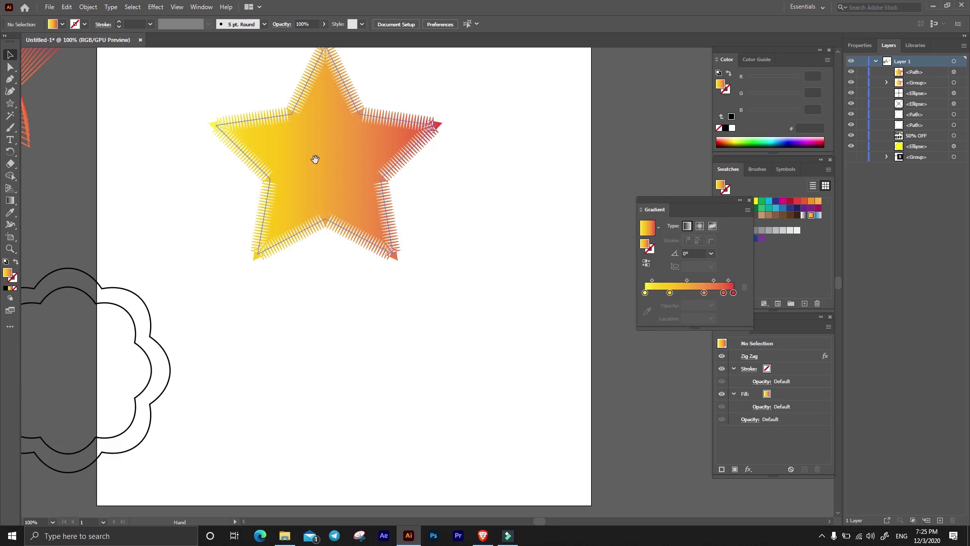
left_click_drag(315, 159, 436, 274)
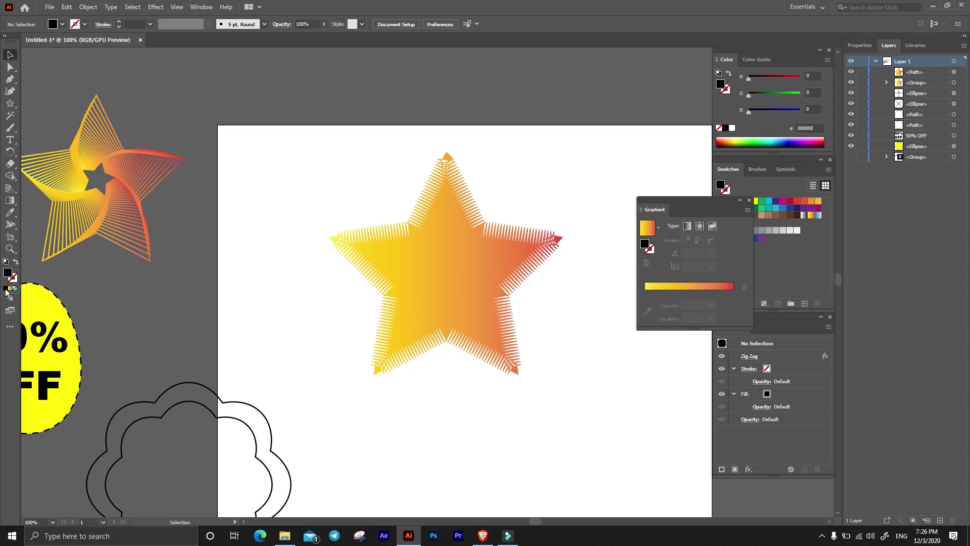
key("ctrl+z")
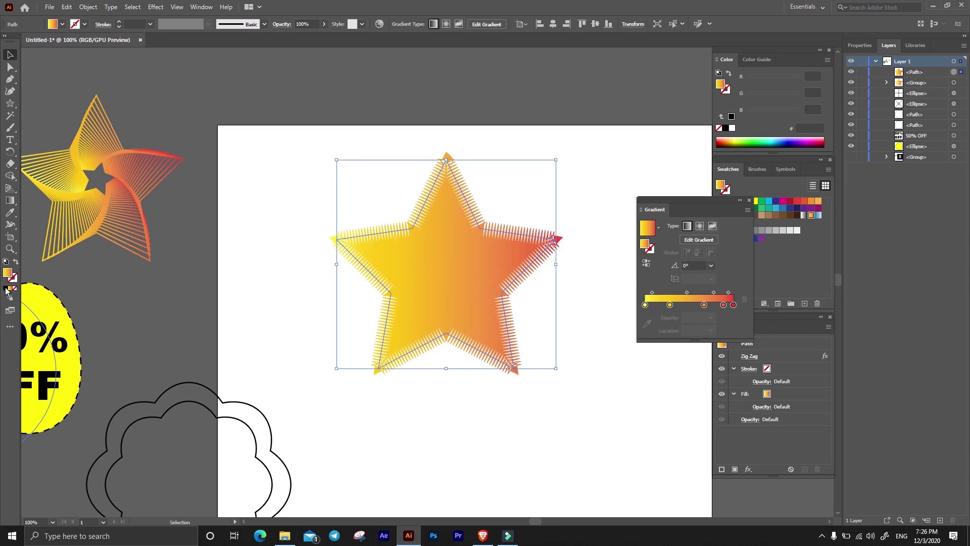
left_click(6, 288)
Deselect and briefly zoom out and back to inspect the black-filled star.
left_click(448, 419)
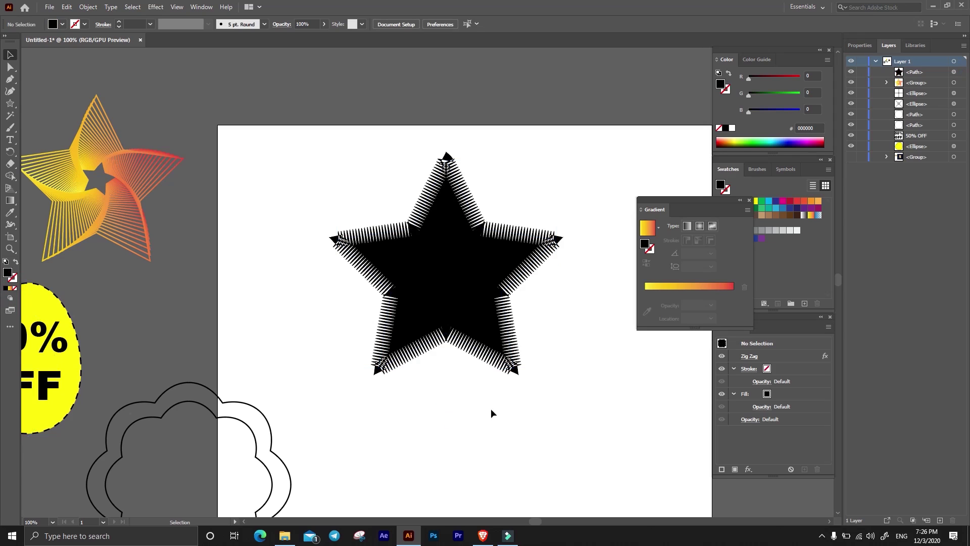
key("ctrl+minus")
key("ctrl+plus")
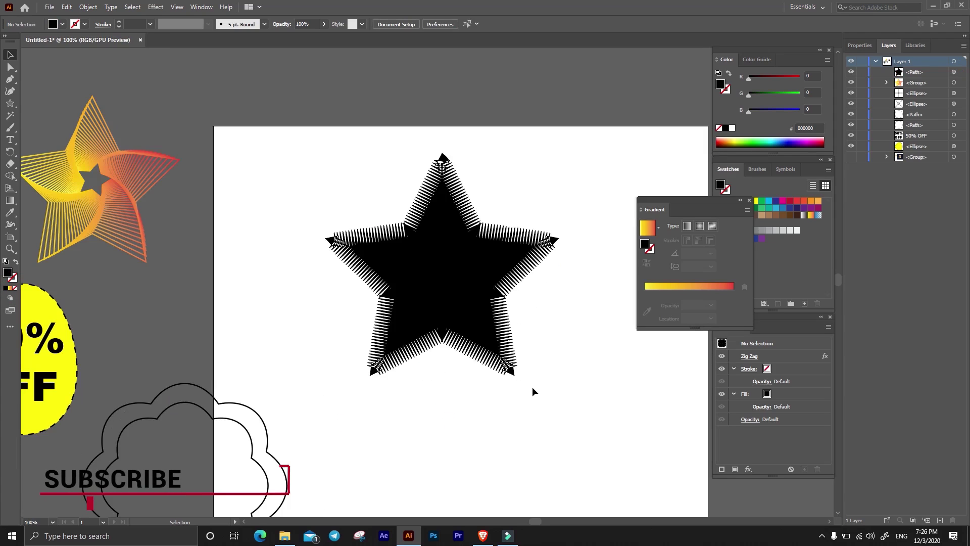
left_click(443, 173)
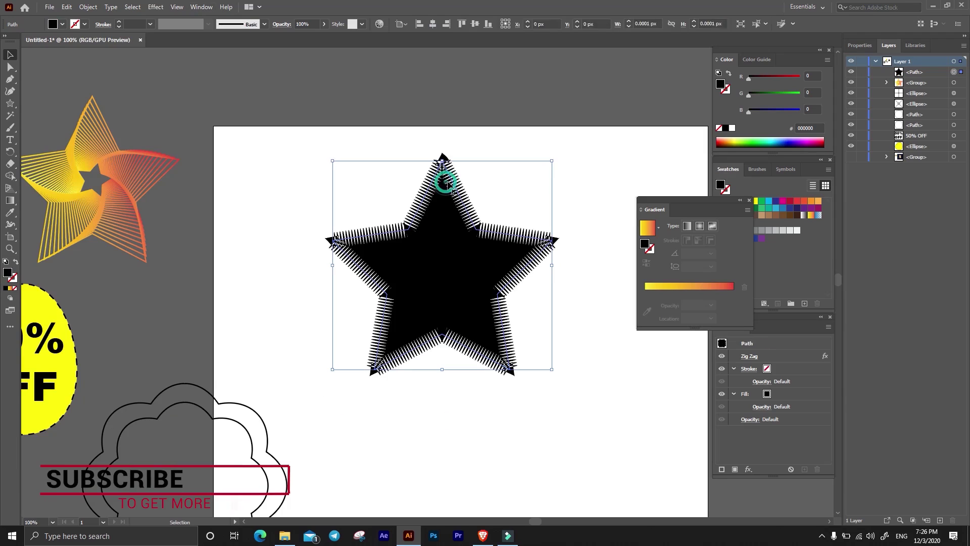
left_click(569, 176)
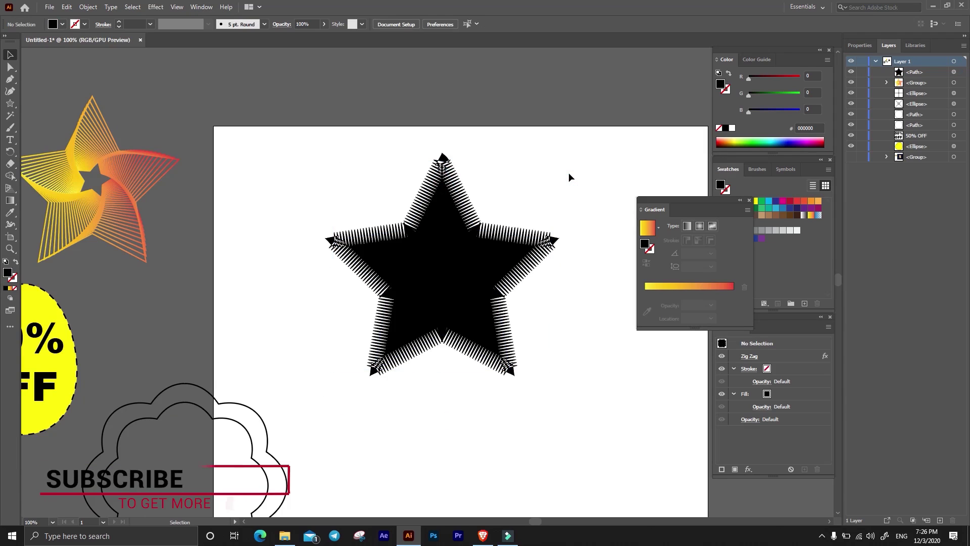